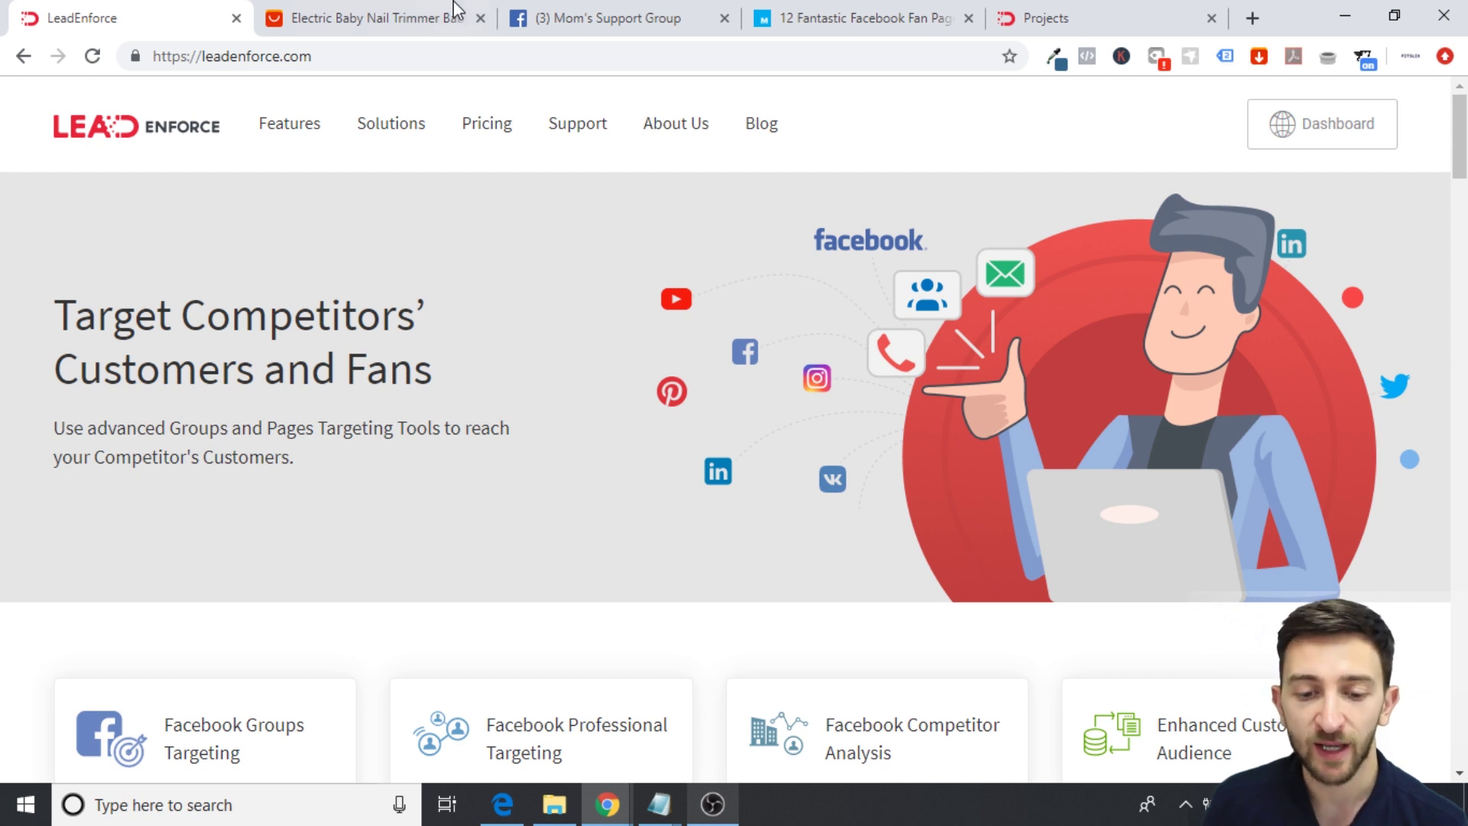
# - Review the electric baby nail trimmer listing on AliExpress and the Mom's Support Group page on Facebook, and select the group's URL
pyautogui.click(377, 14)
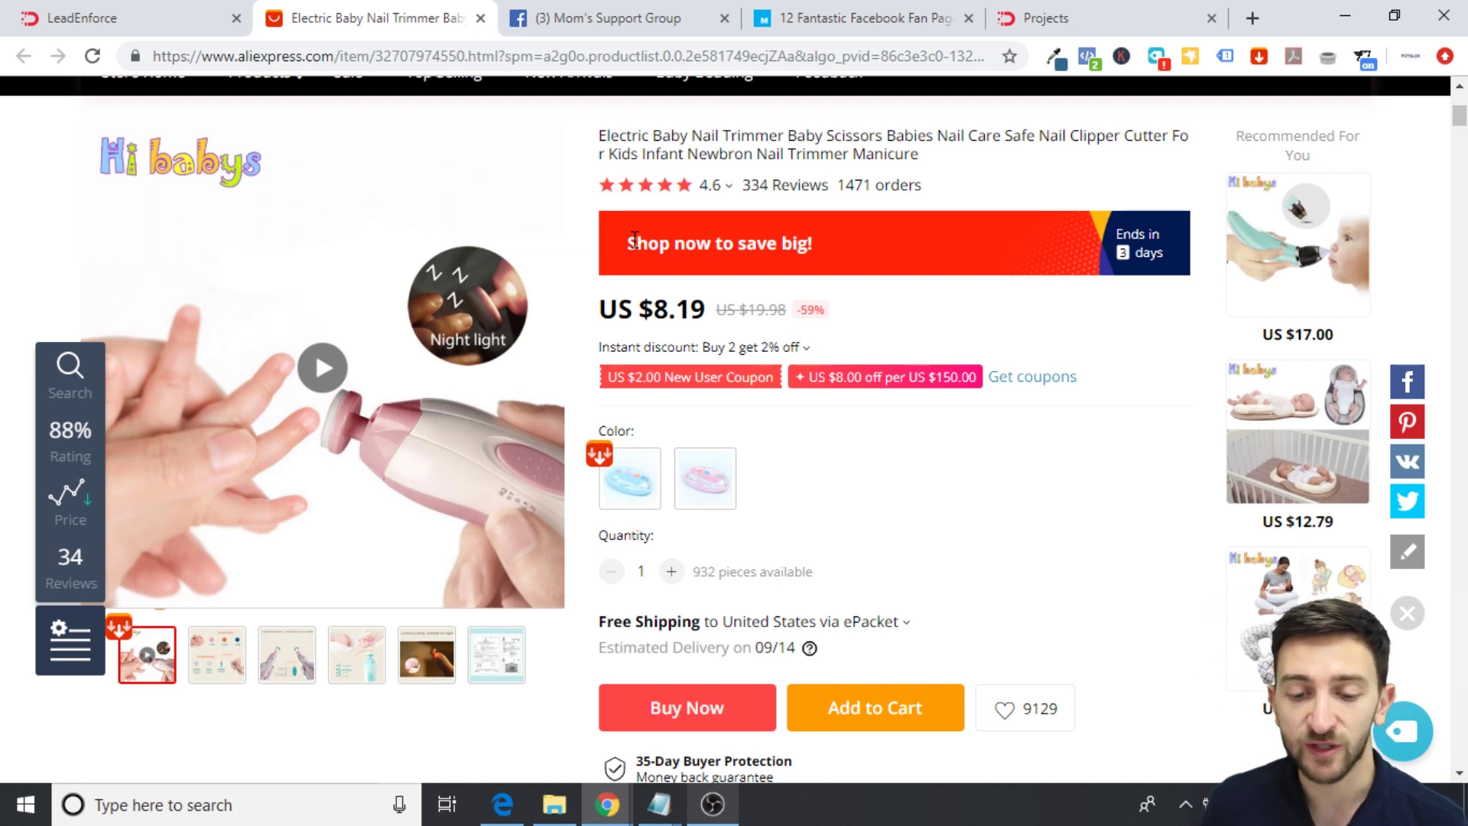
pyautogui.click(631, 16)
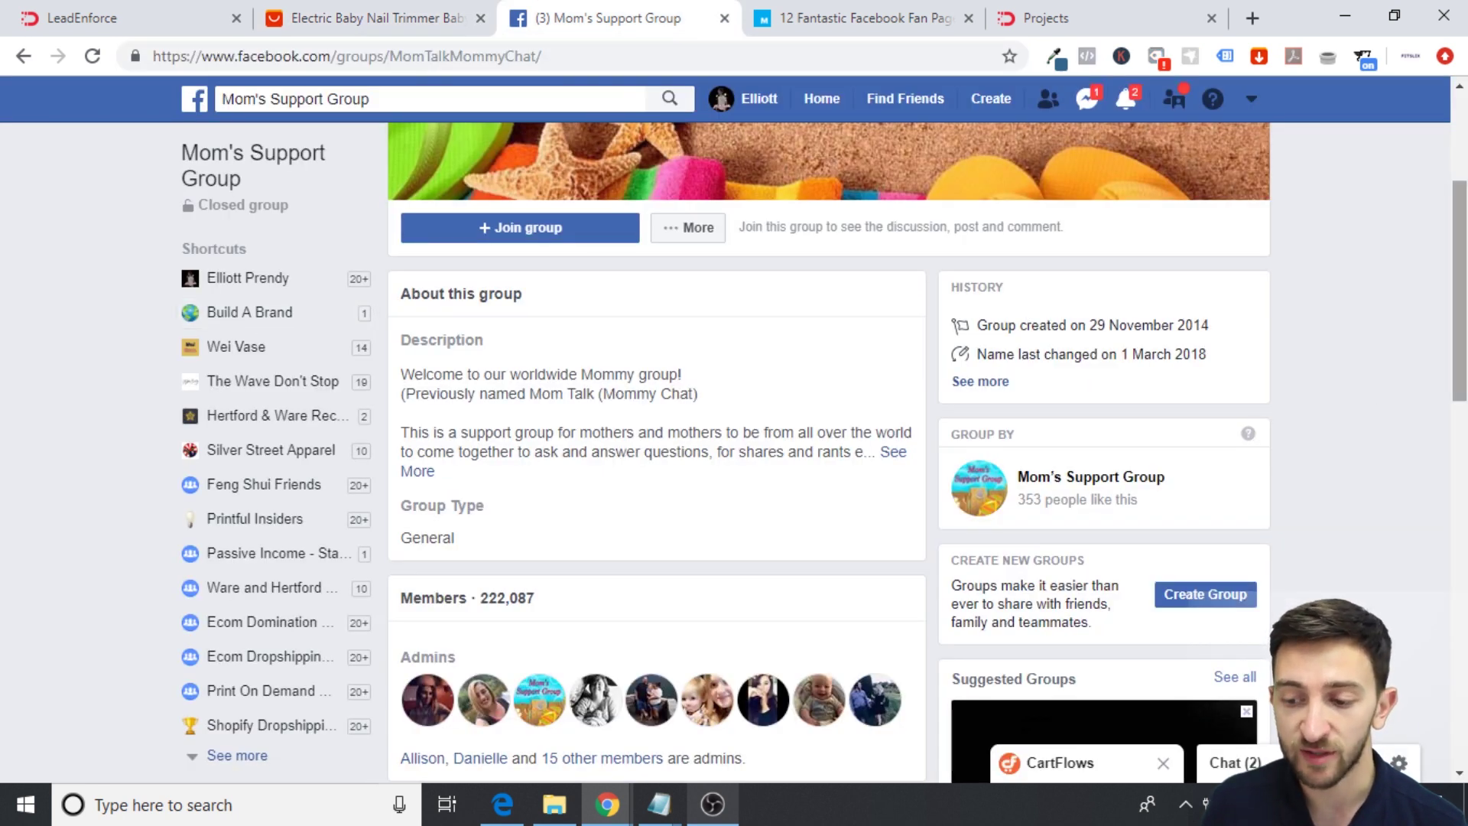
pyautogui.moveTo(1459, 383); pyautogui.dragTo(1459, 297)
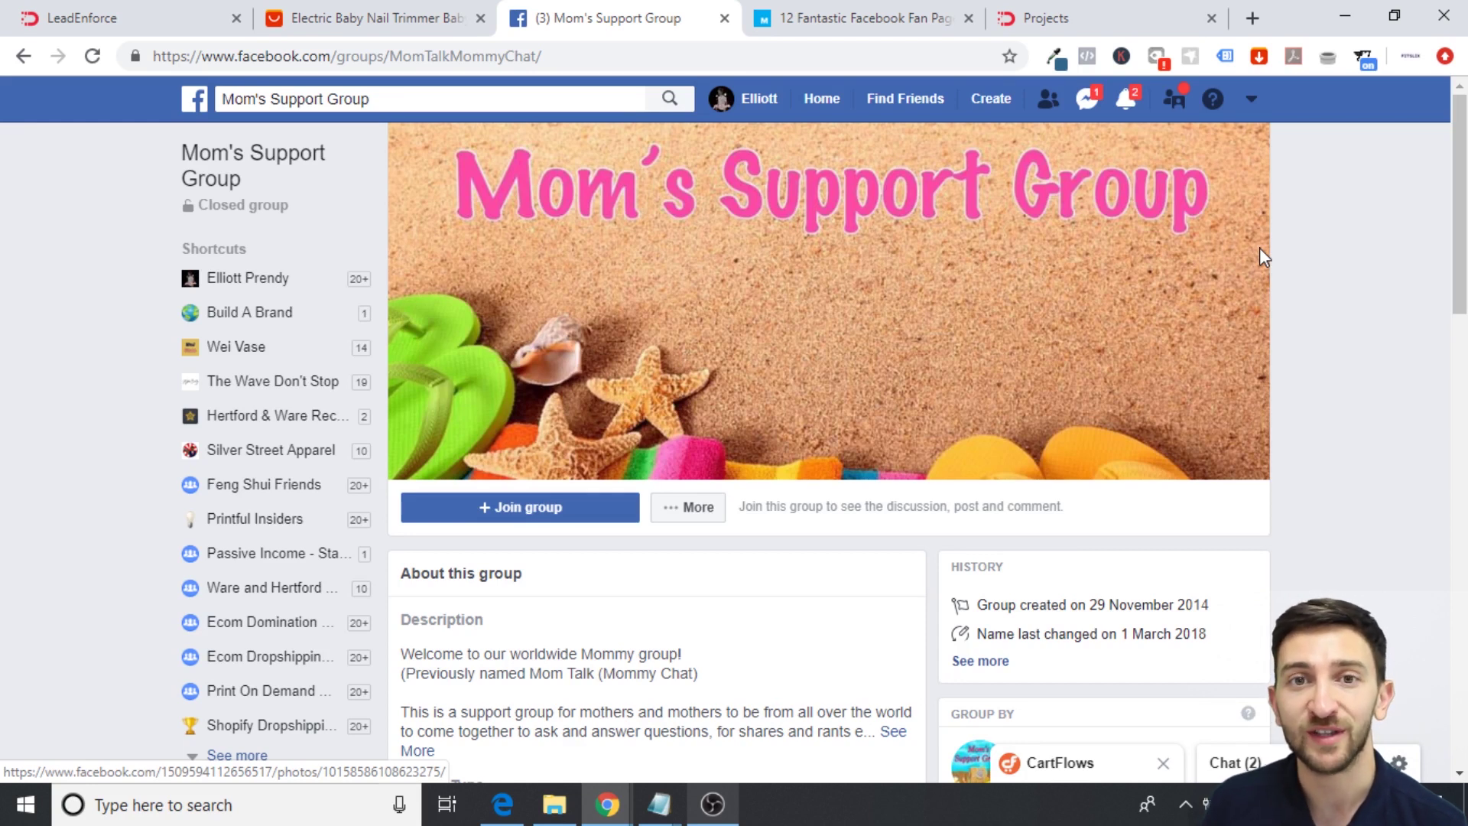
pyautogui.scroll(-3, 1262, 255)
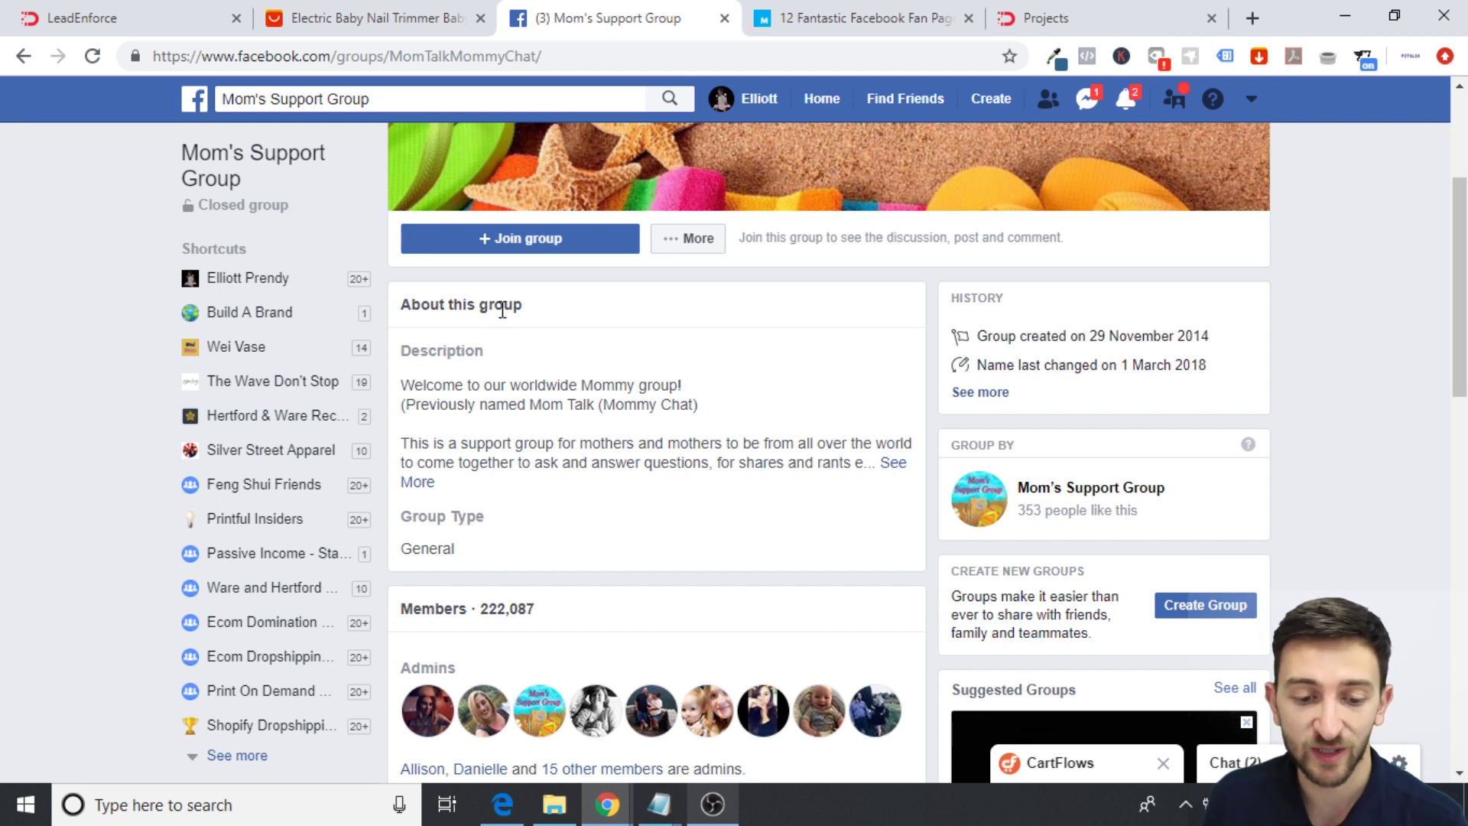
pyautogui.click(382, 11)
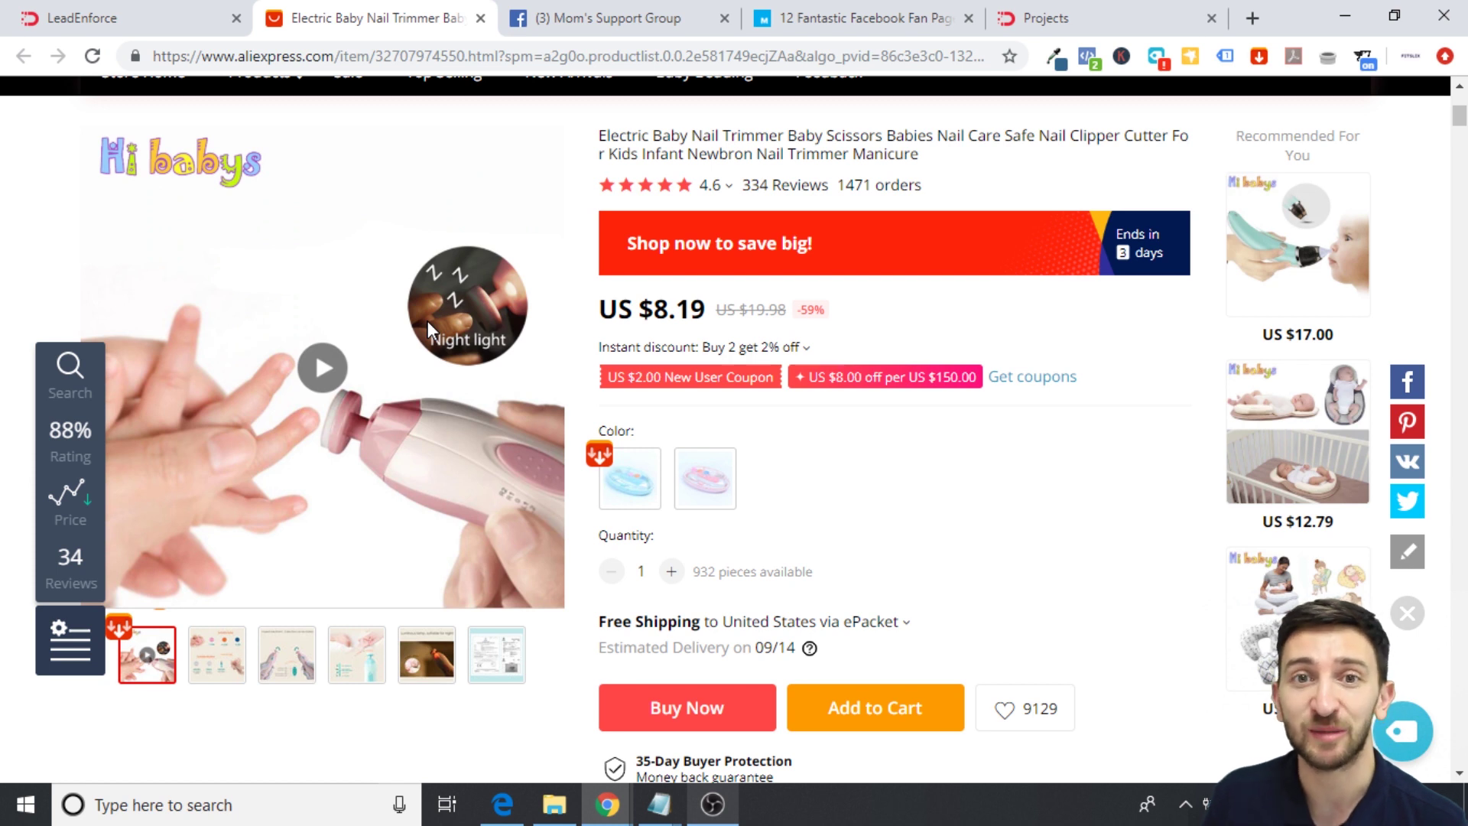
pyautogui.click(606, 17)
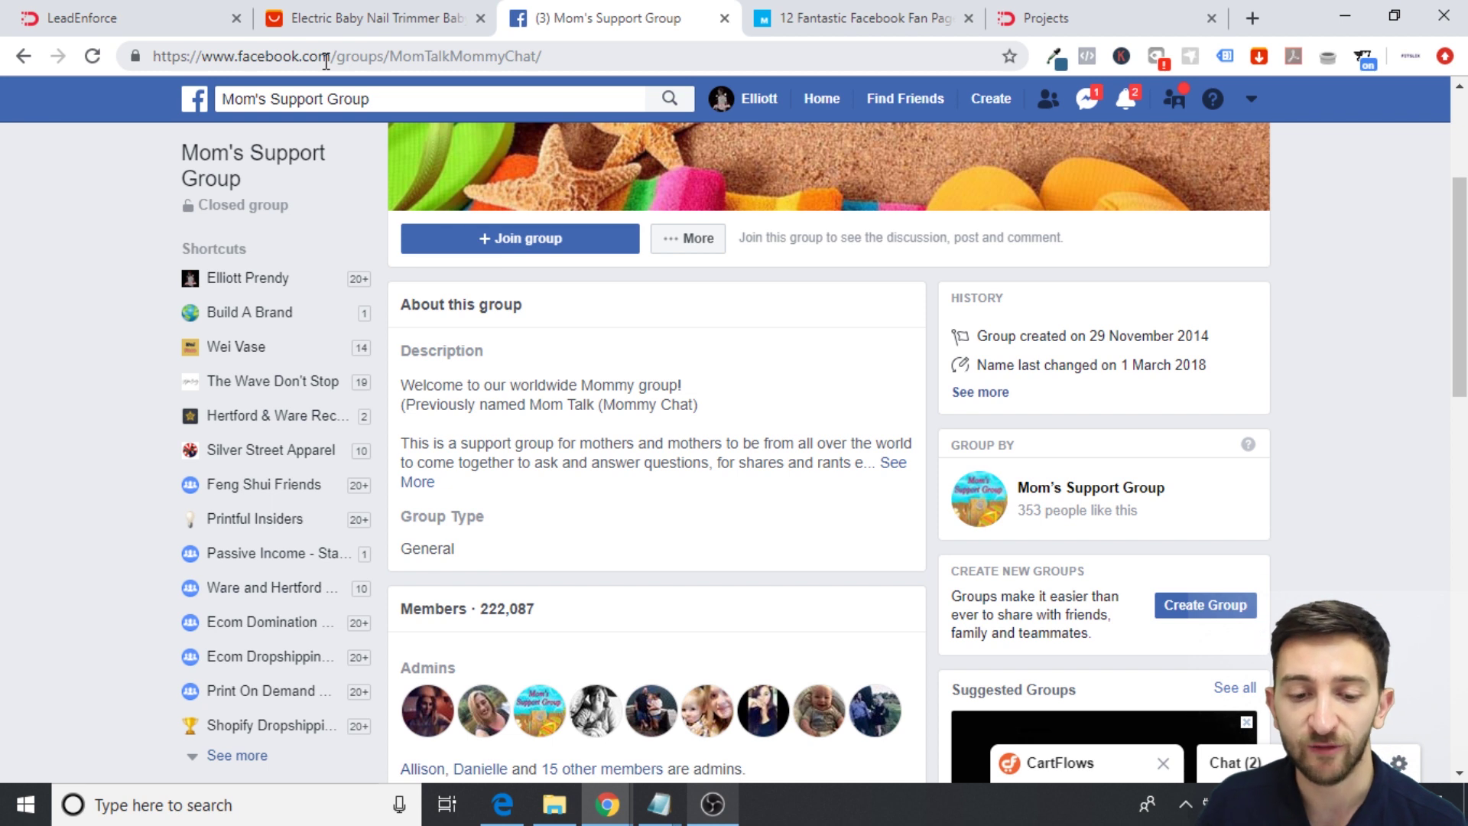
pyautogui.click(357, 61)
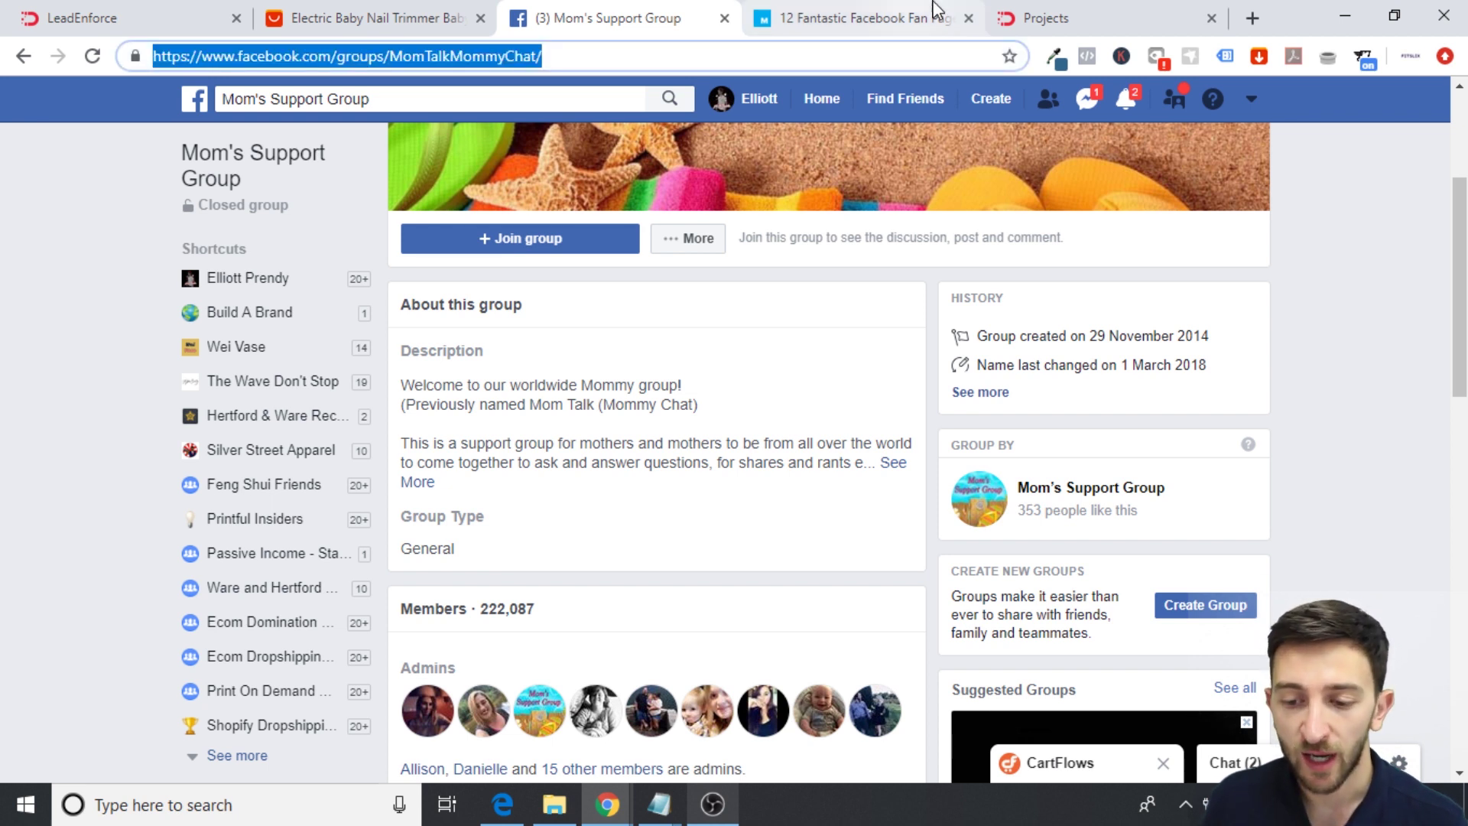
# - Switch to the LeadEnforce projects page and examine the Weight Loss project's group and user figures
pyautogui.click(1029, 17)
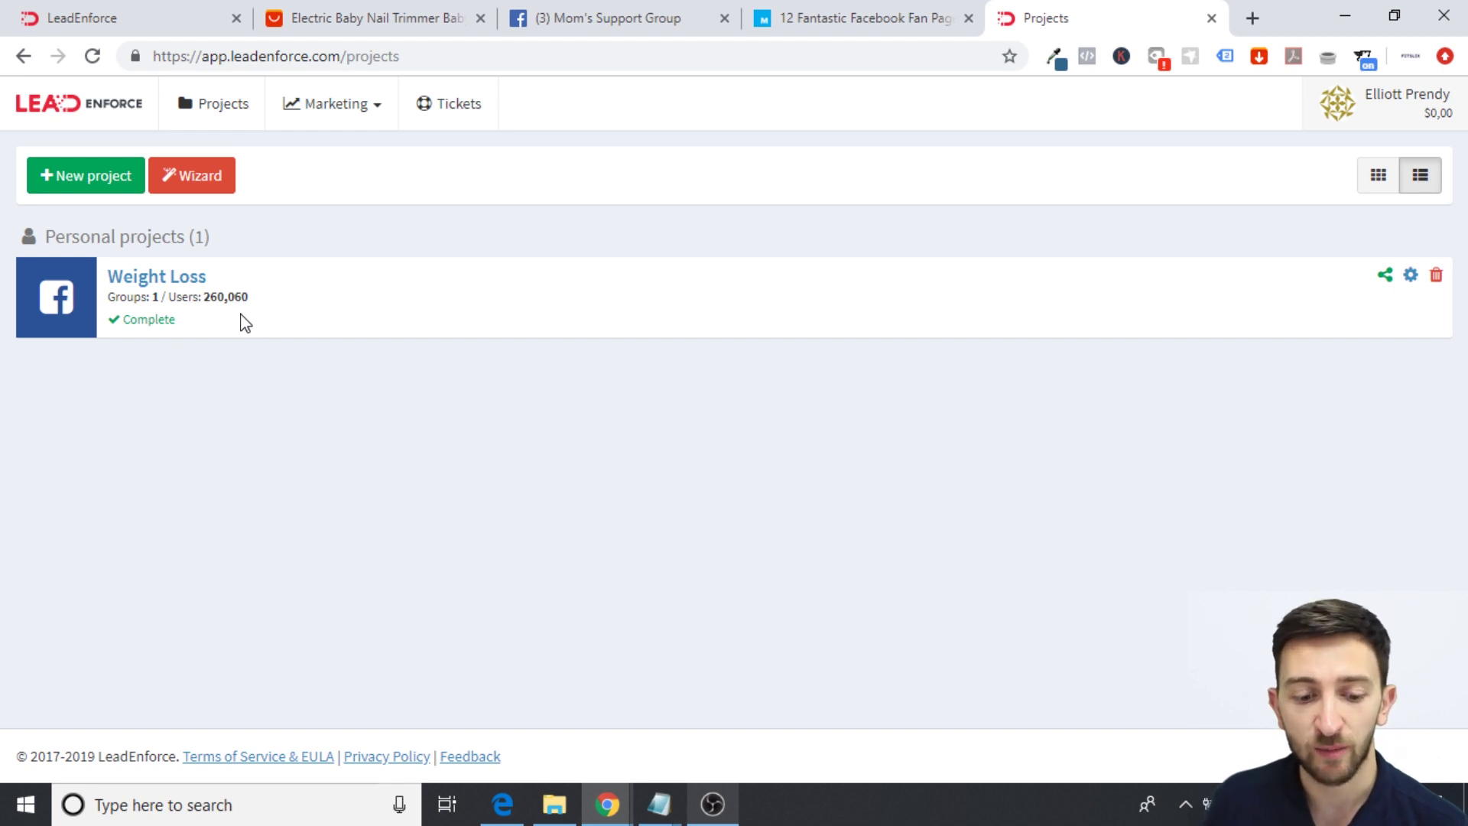
pyautogui.moveTo(118, 297); pyautogui.dragTo(159, 297)
pyautogui.click(203, 339)
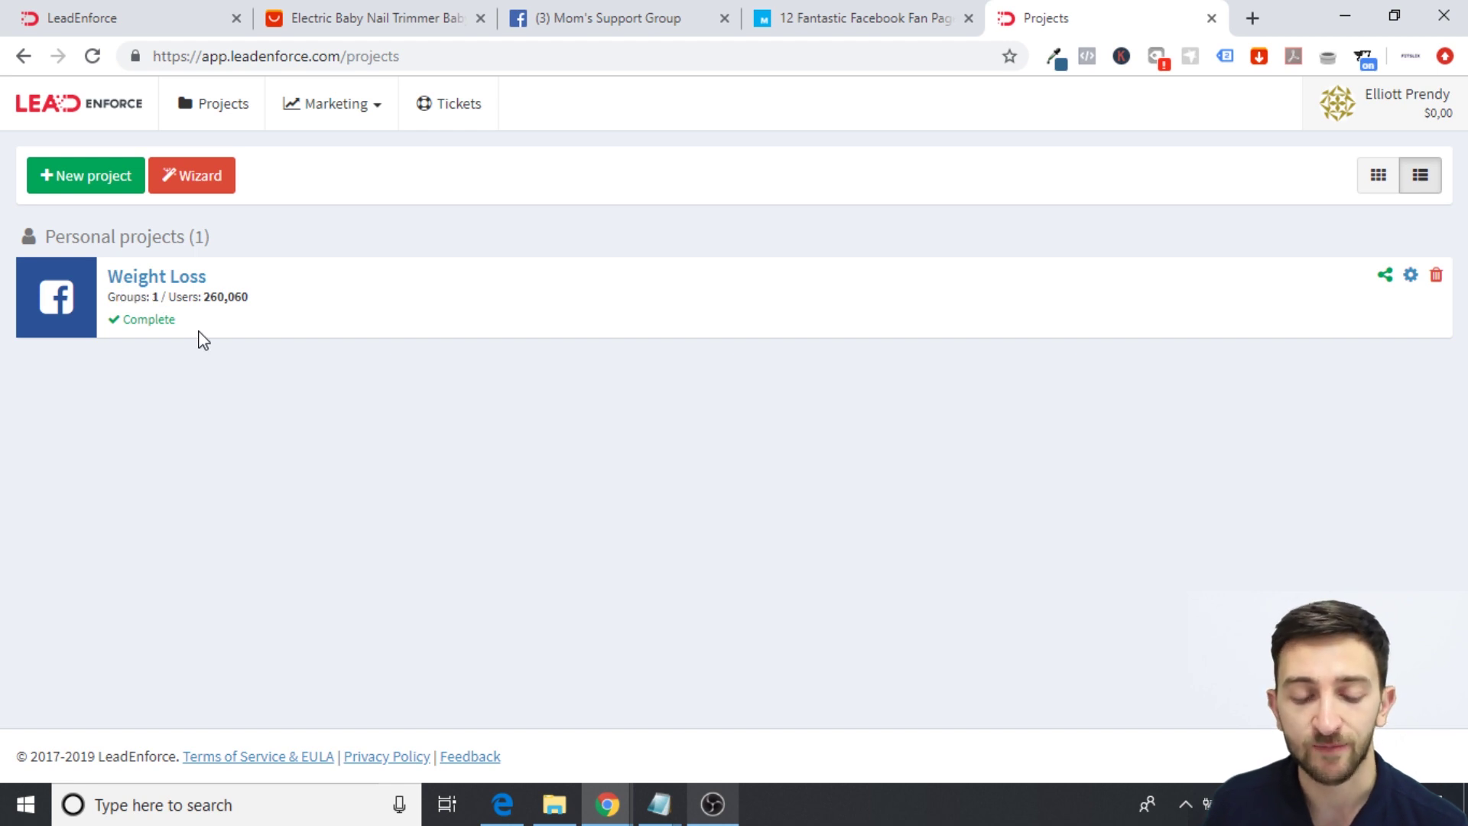
# - Create a new Facebook project named "Mom Audience", dismissing the guided tour hints
pyautogui.click(99, 193)
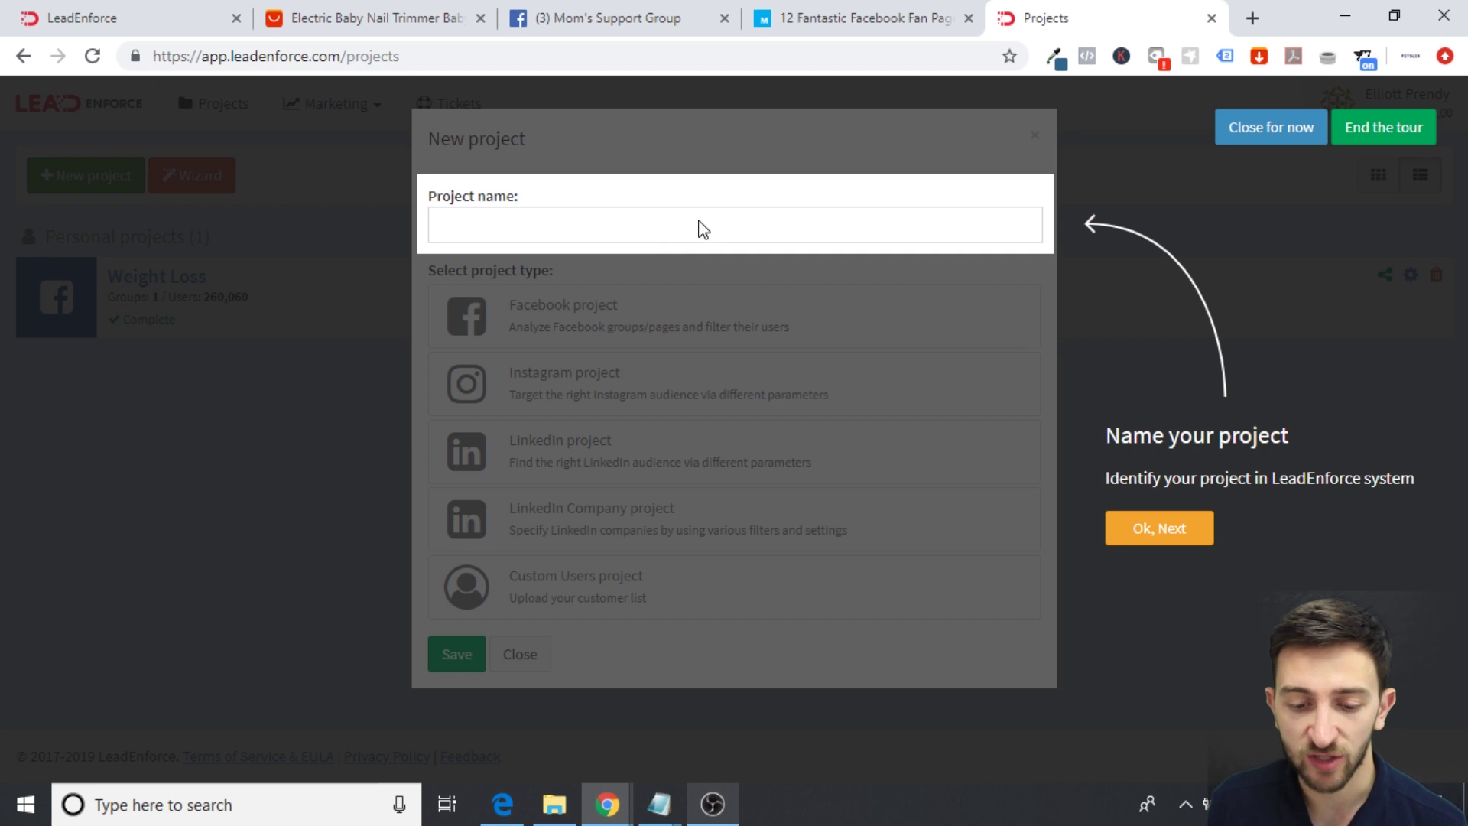
pyautogui.click(1136, 526)
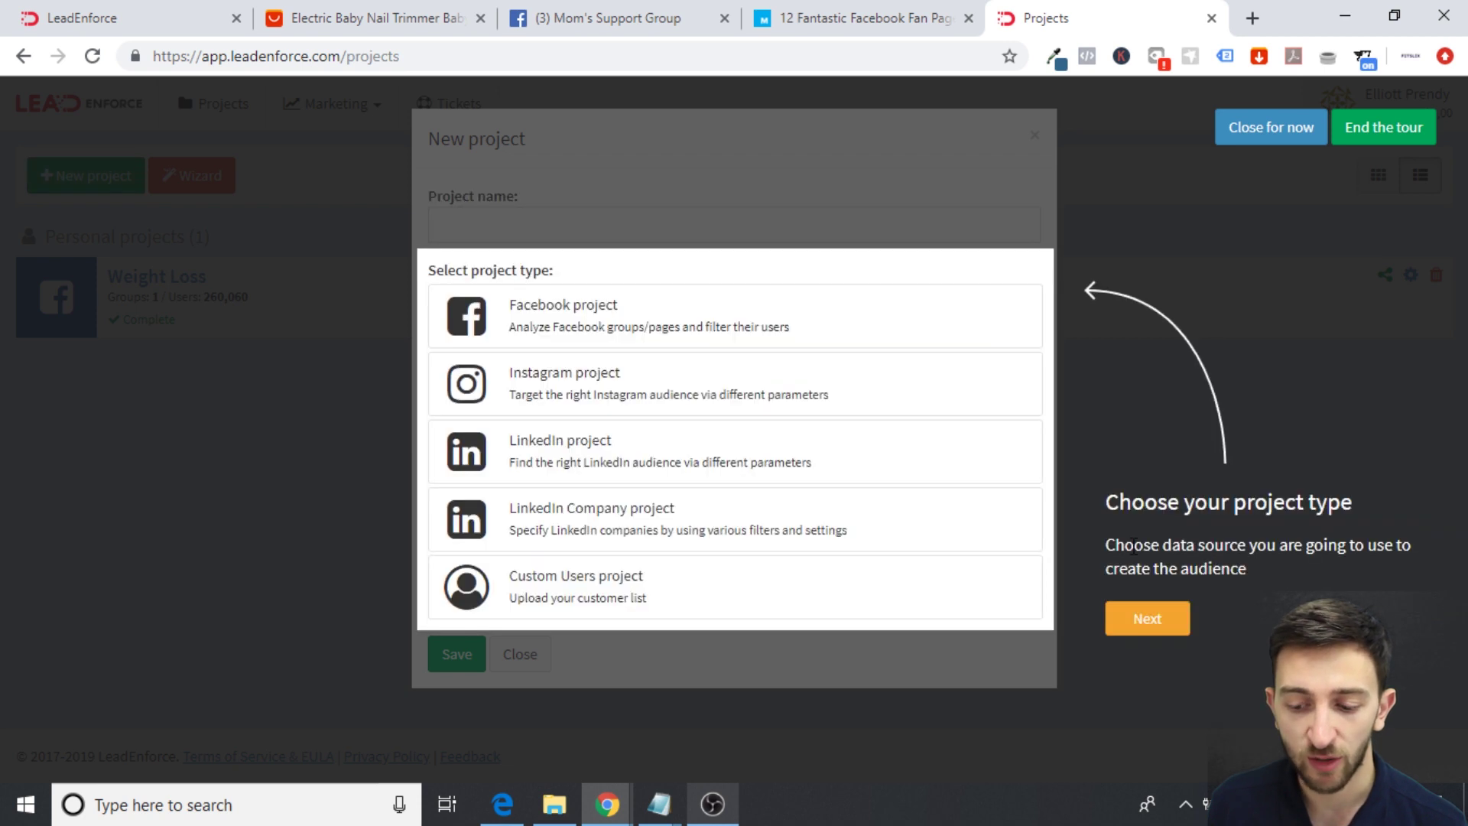
pyautogui.click(1149, 618)
pyautogui.click(715, 478)
pyautogui.click(496, 227)
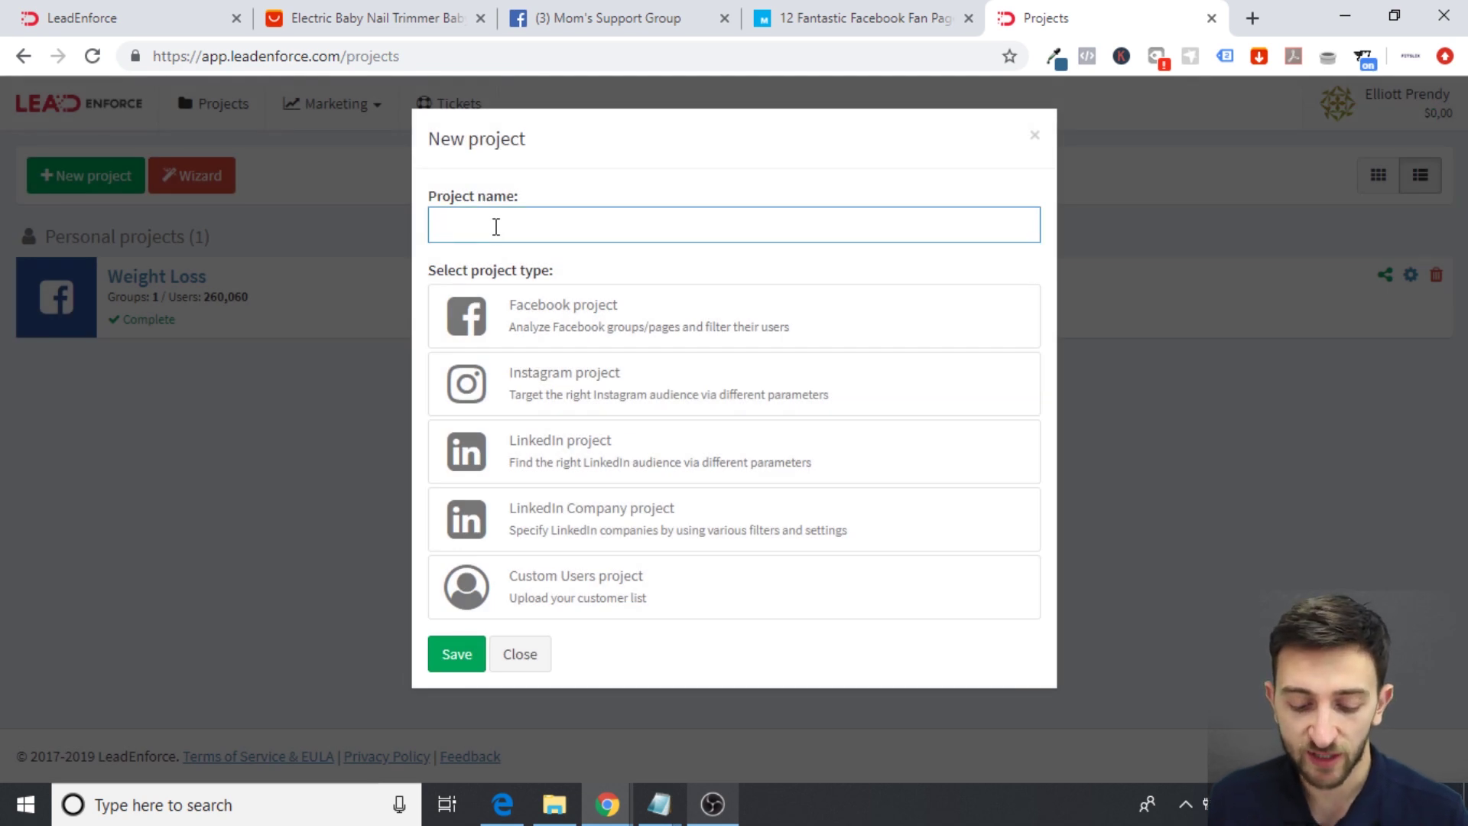
pyautogui.write('Mom')
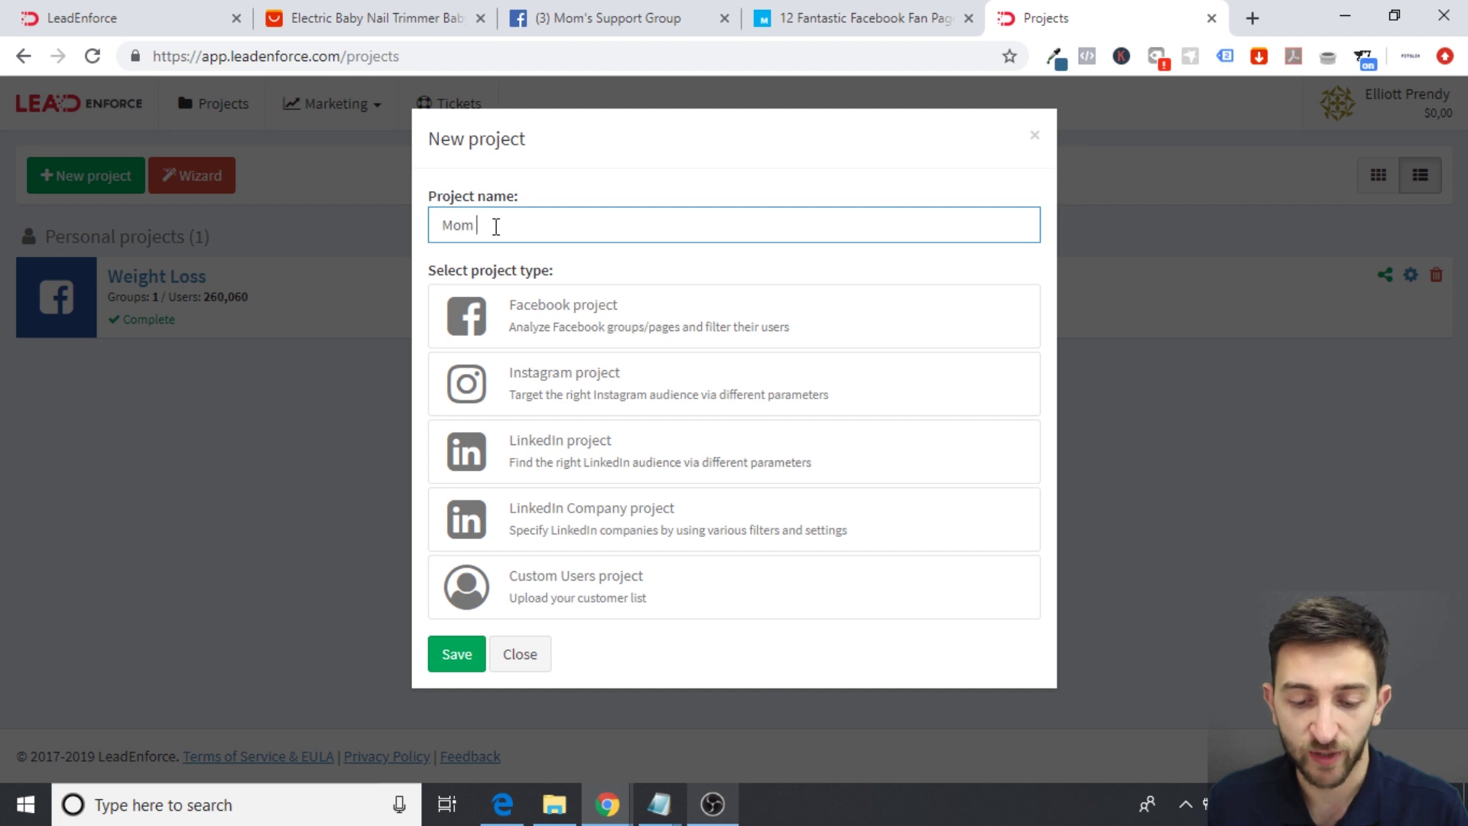
pyautogui.write(' Audience')
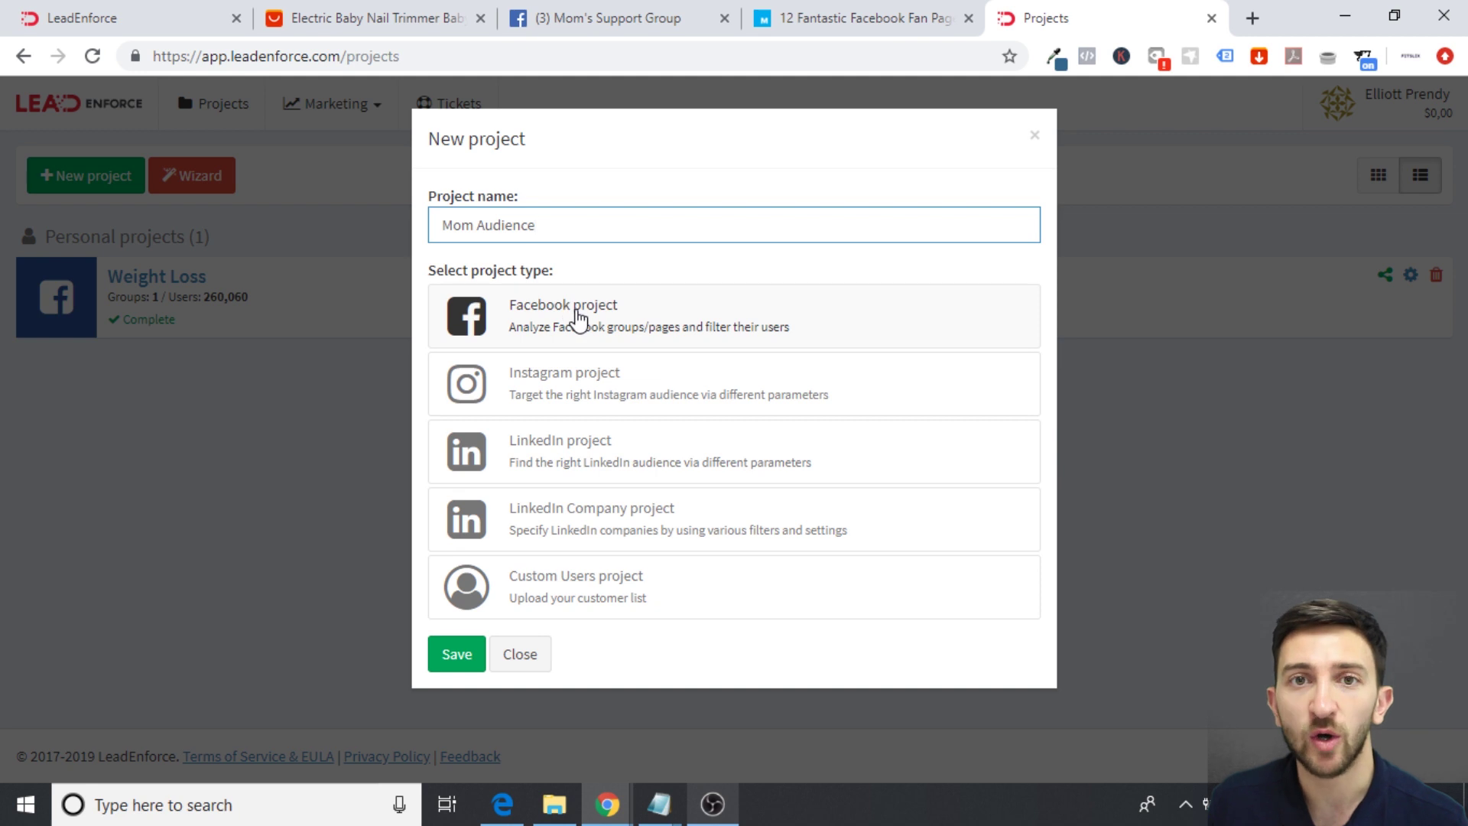
pyautogui.click(612, 320)
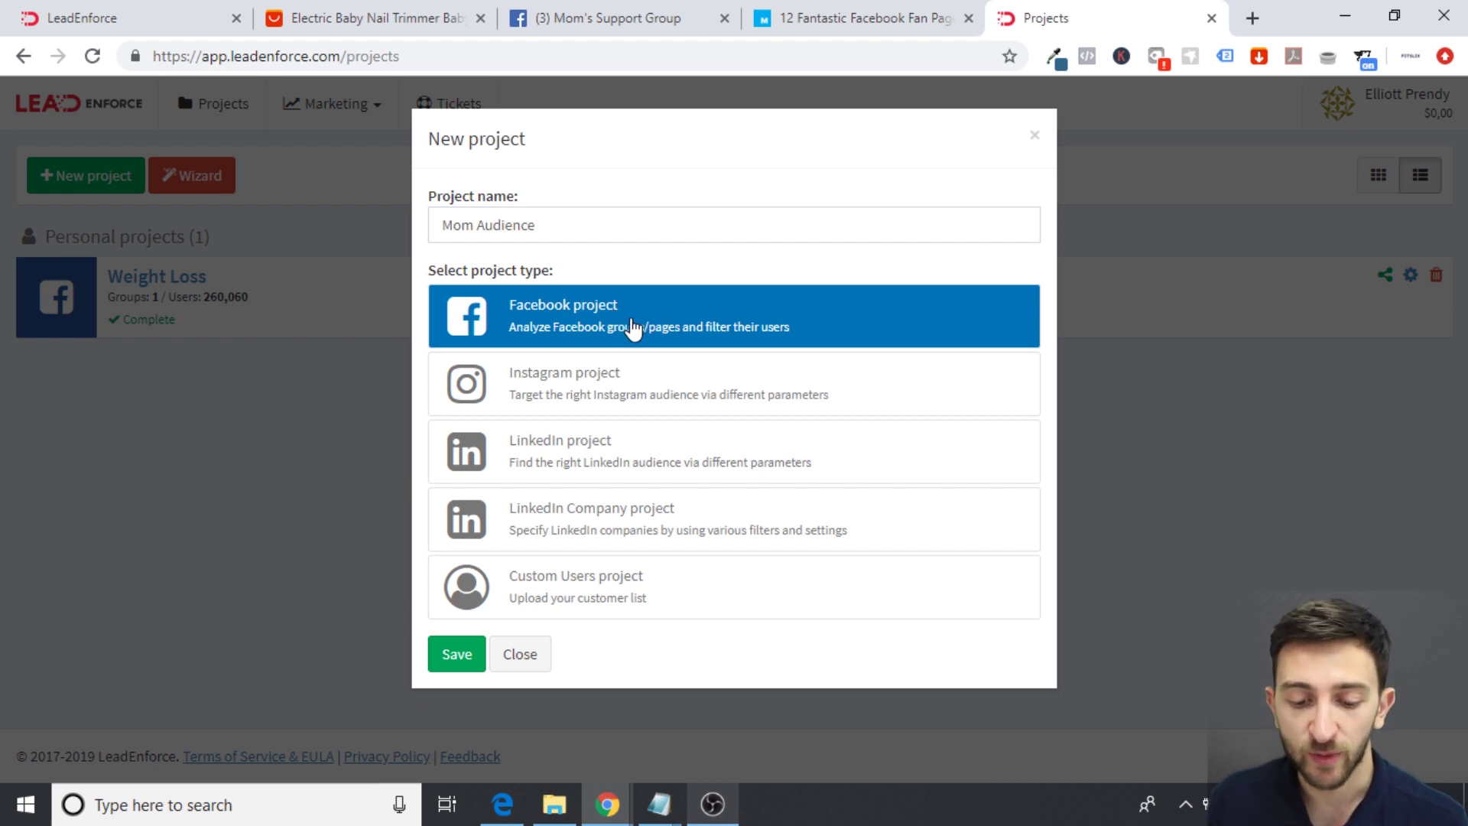
pyautogui.click(468, 650)
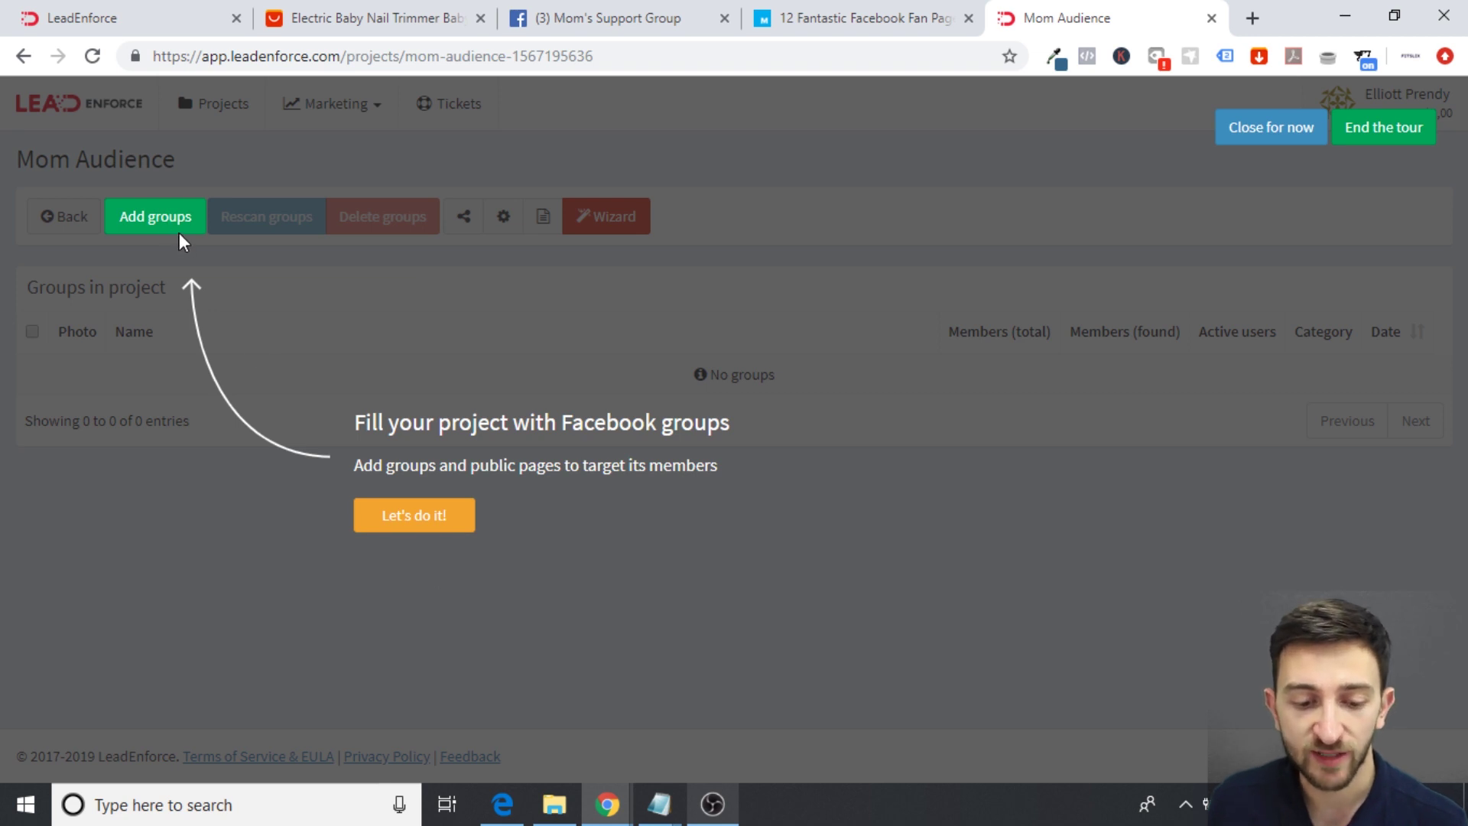
pyautogui.click(437, 517)
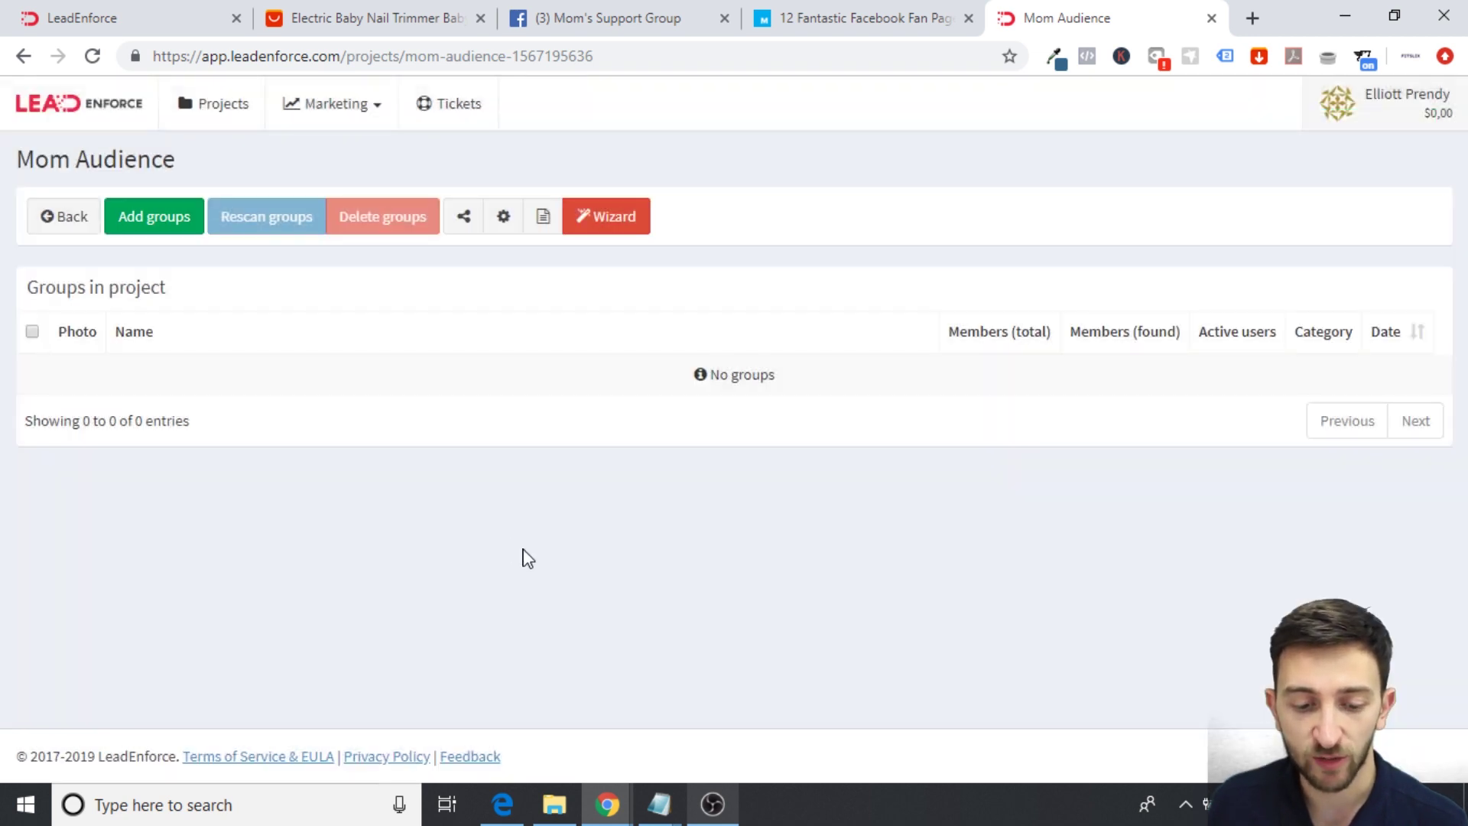
pyautogui.click(158, 222)
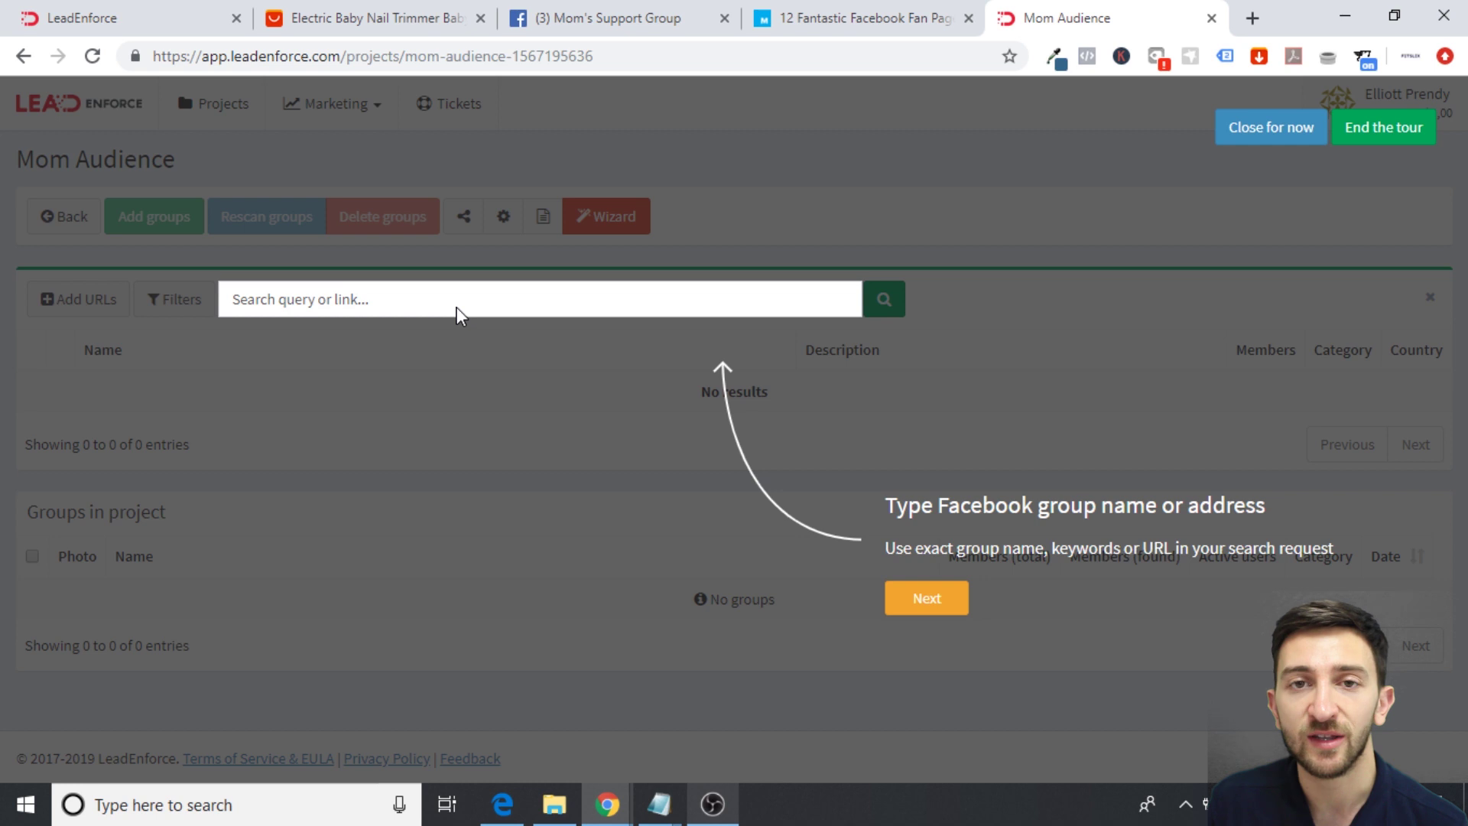
pyautogui.click(601, 17)
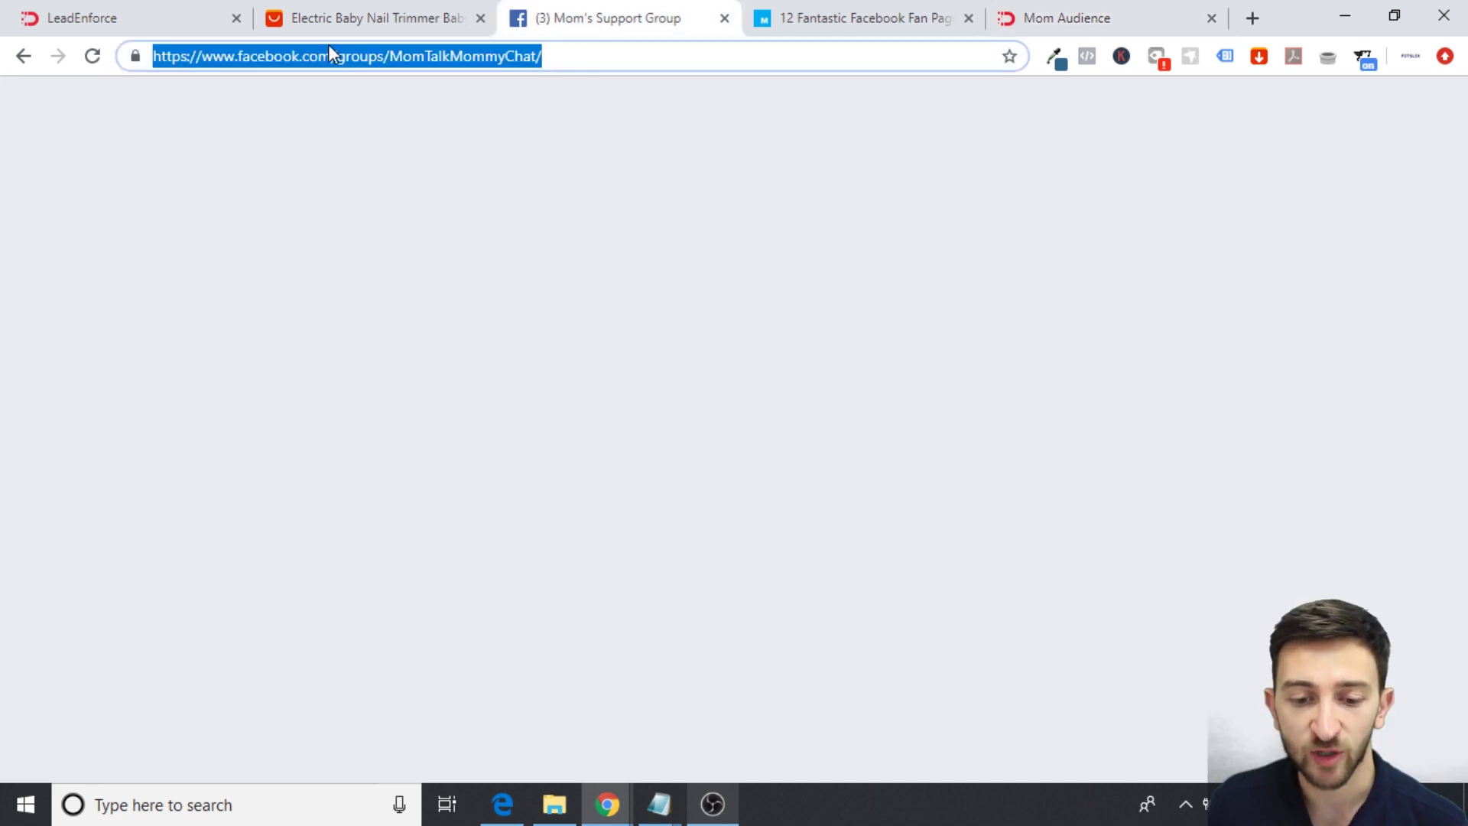
pyautogui.click(1132, 10)
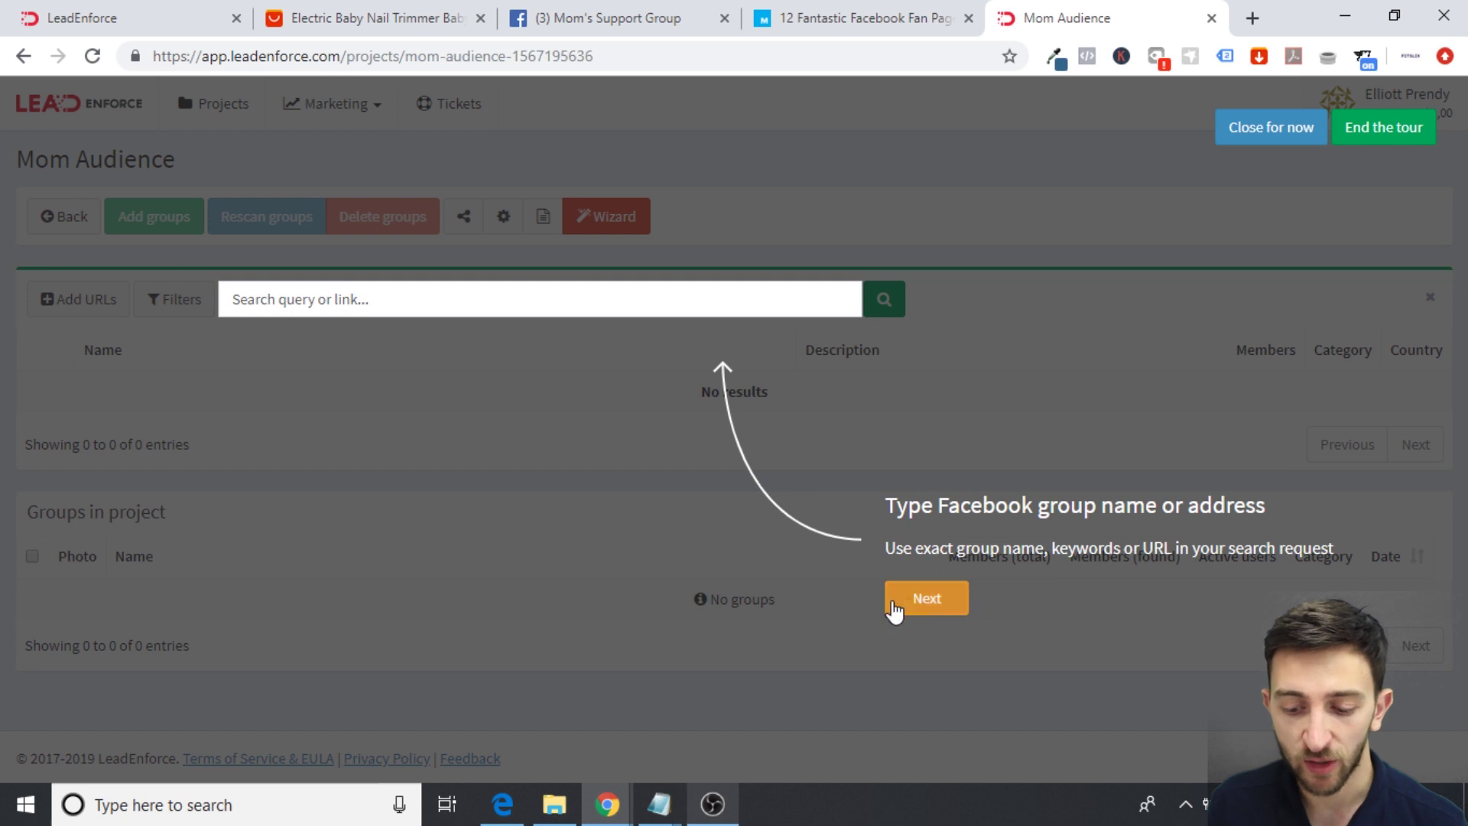
pyautogui.click(892, 602)
pyautogui.click(1111, 597)
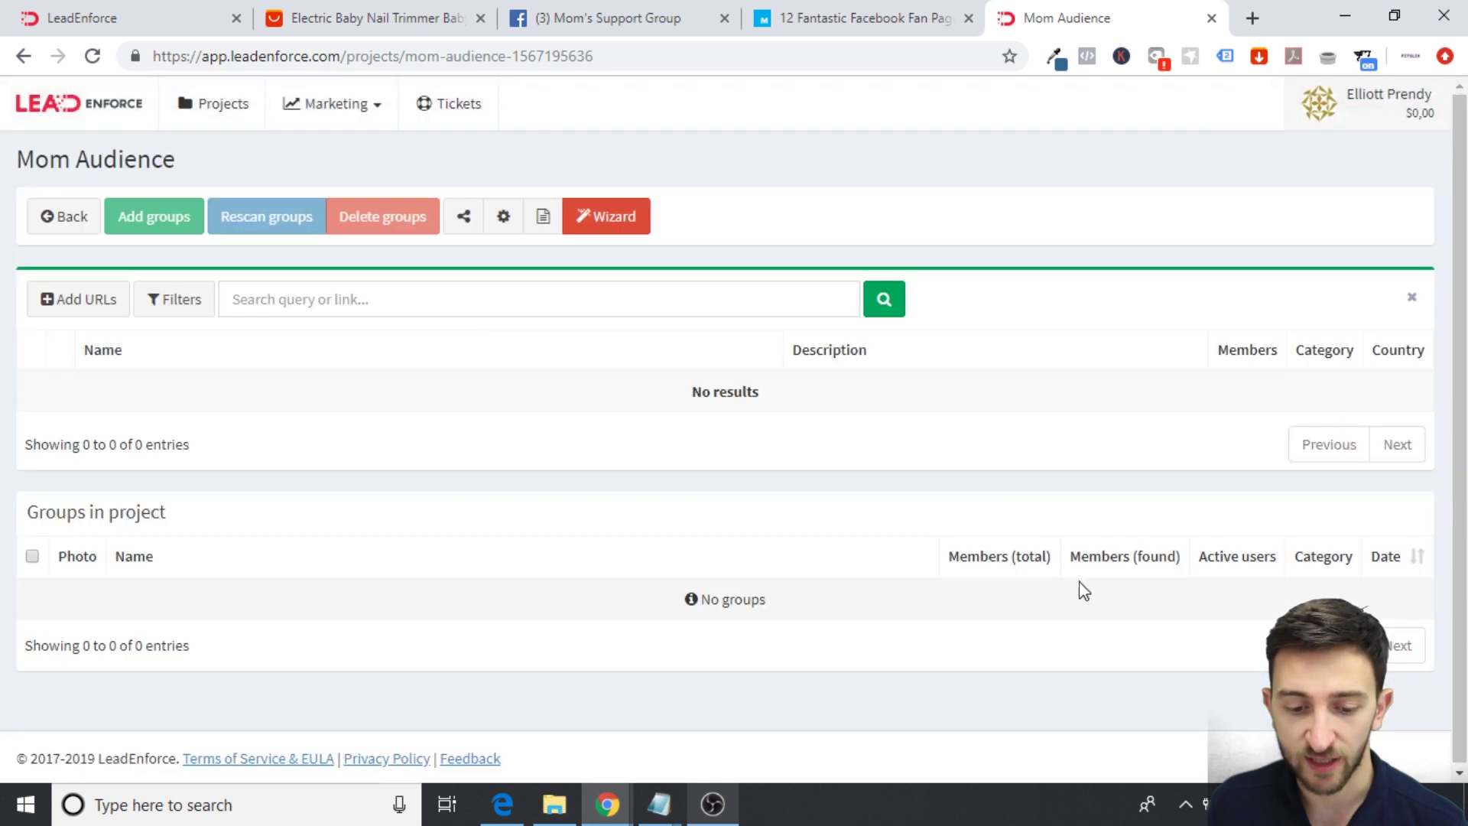
pyautogui.click(409, 293)
pyautogui.write('https://www.facebook.com/groups/MomTalkMommyChat/')
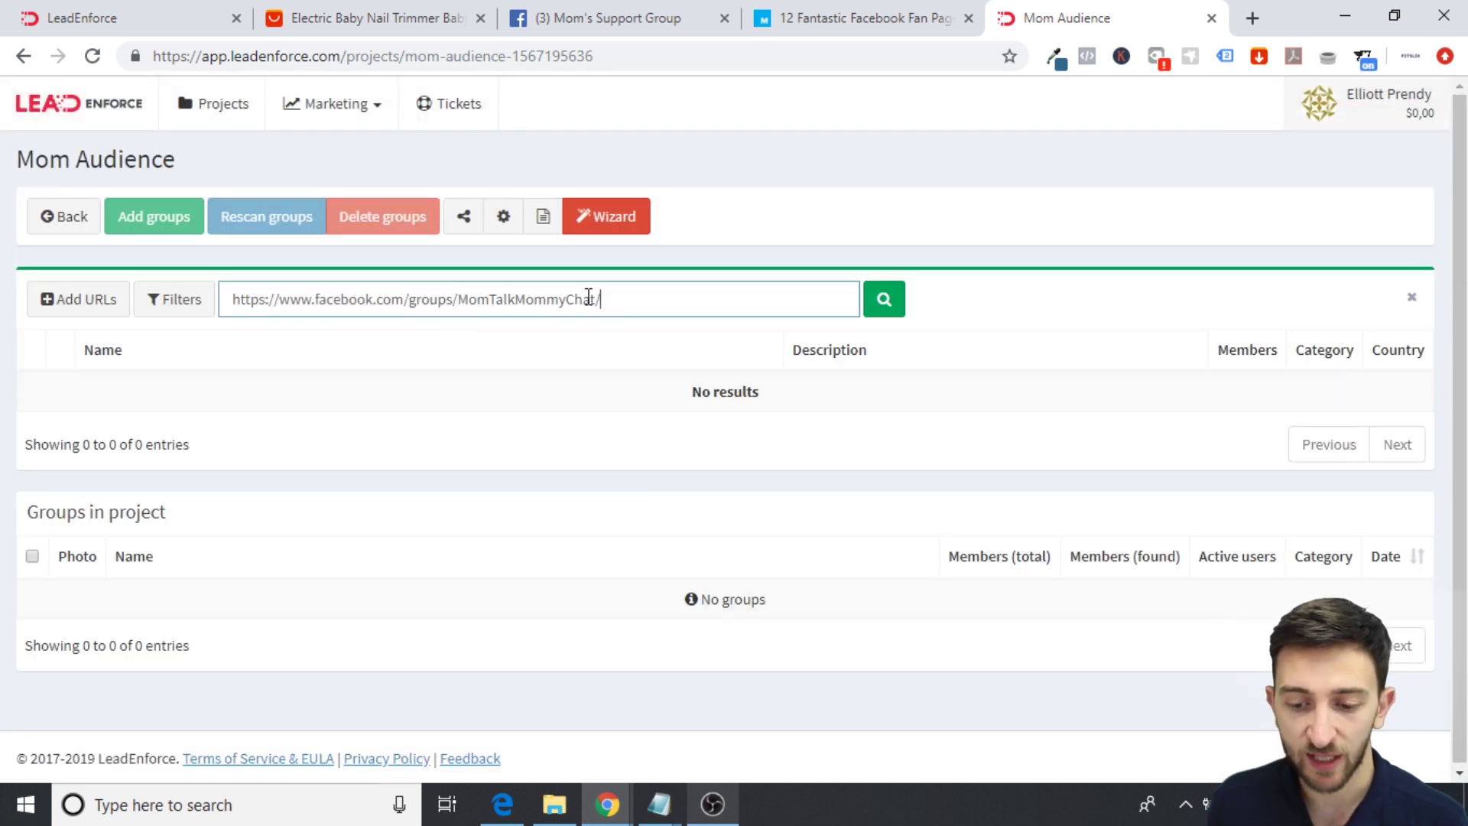
pyautogui.click(894, 303)
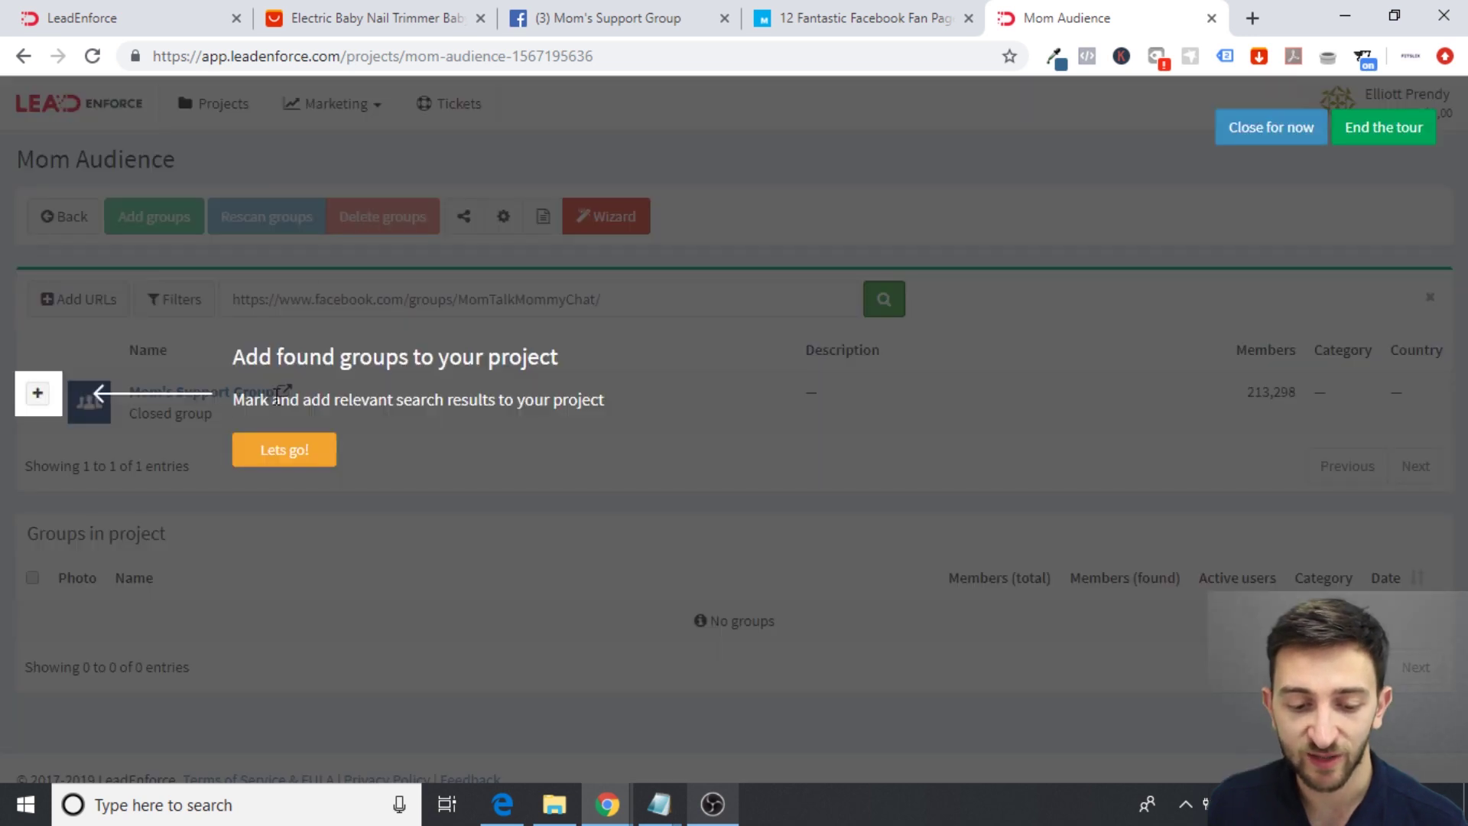
# - Add Mom's Support Group to the project with basic information about members and active users, and dismiss the analysis hint
pyautogui.click(312, 451)
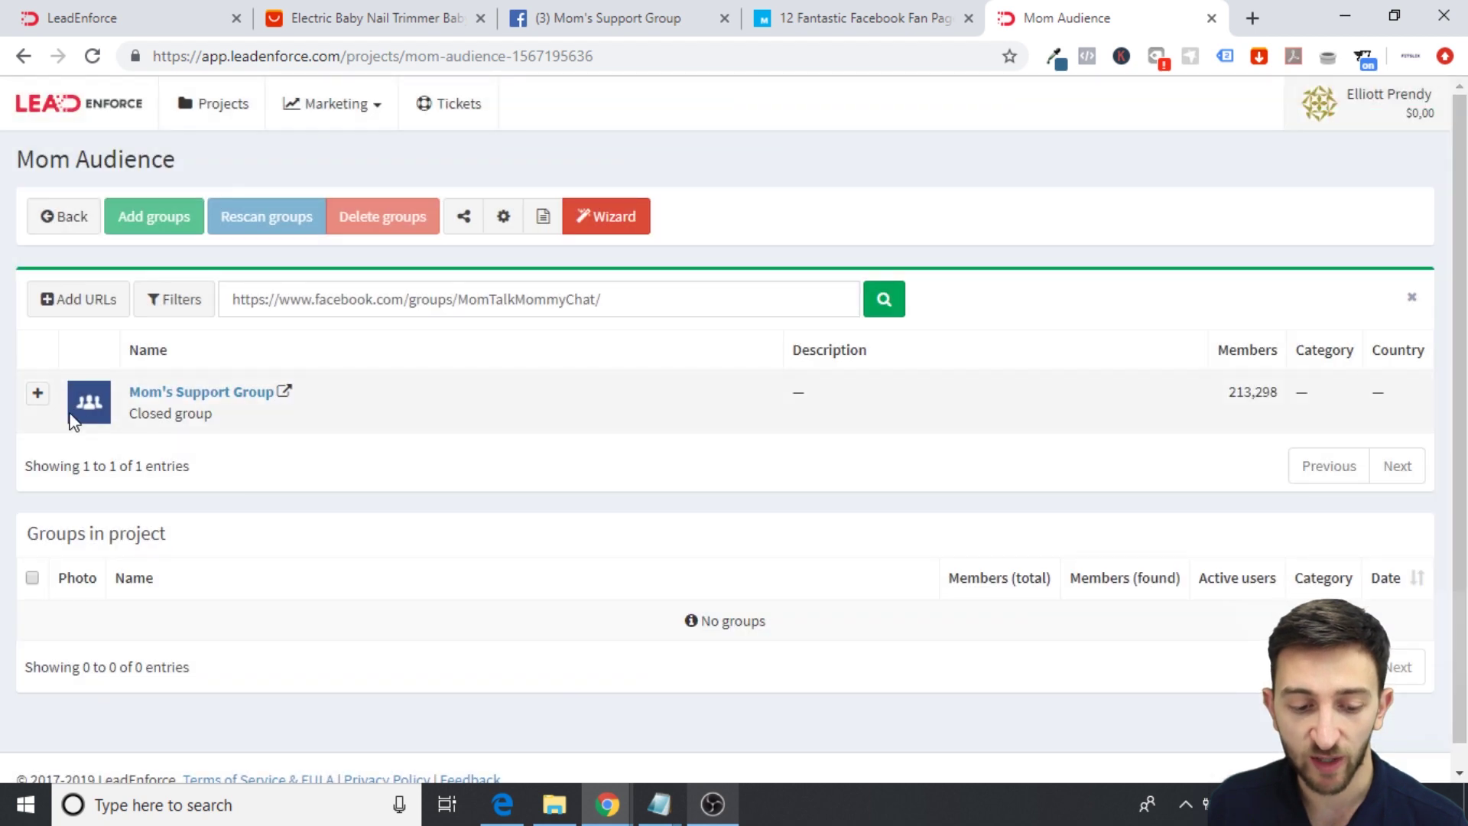
pyautogui.click(40, 394)
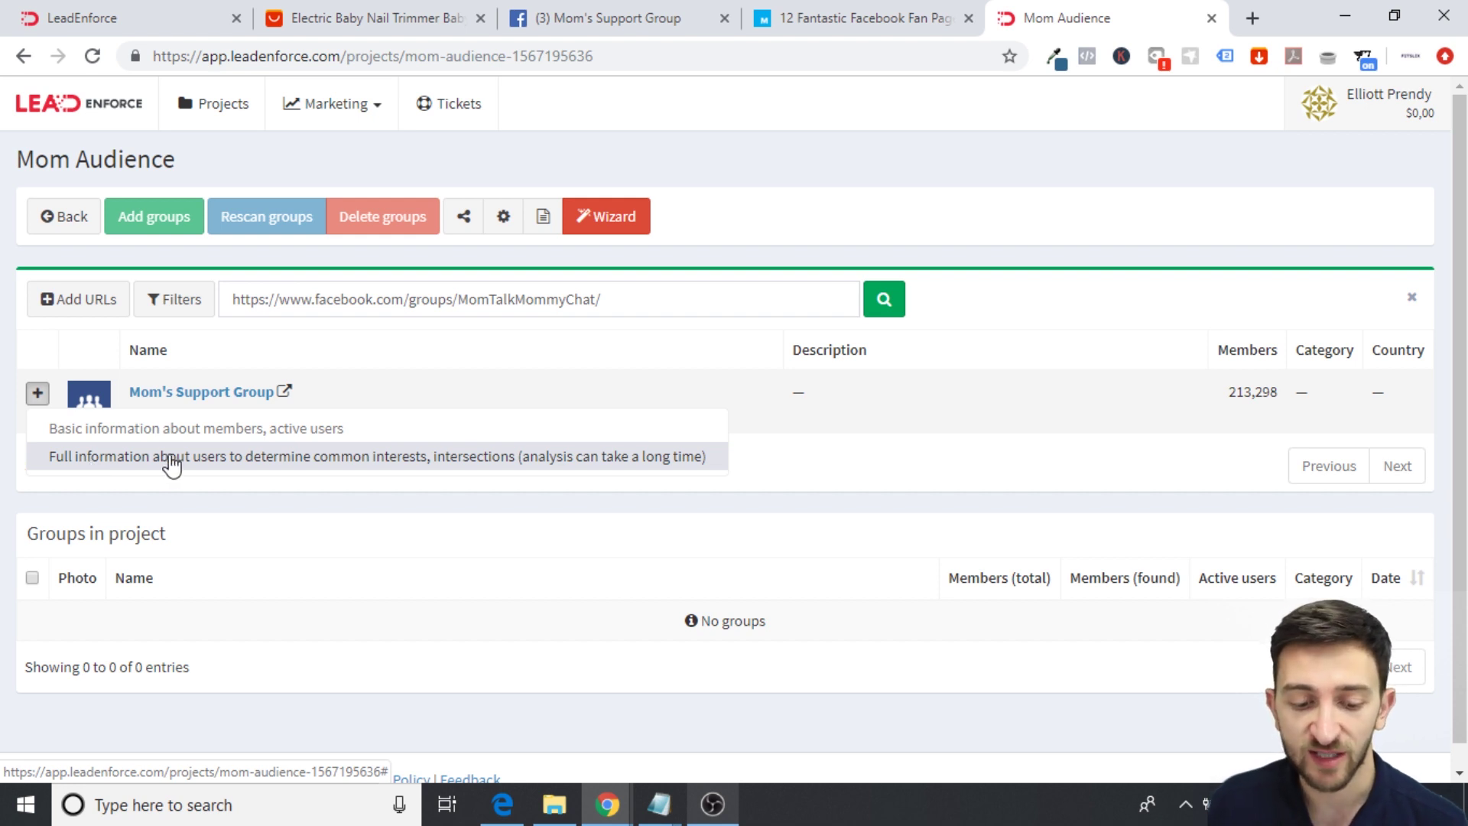
pyautogui.click(132, 429)
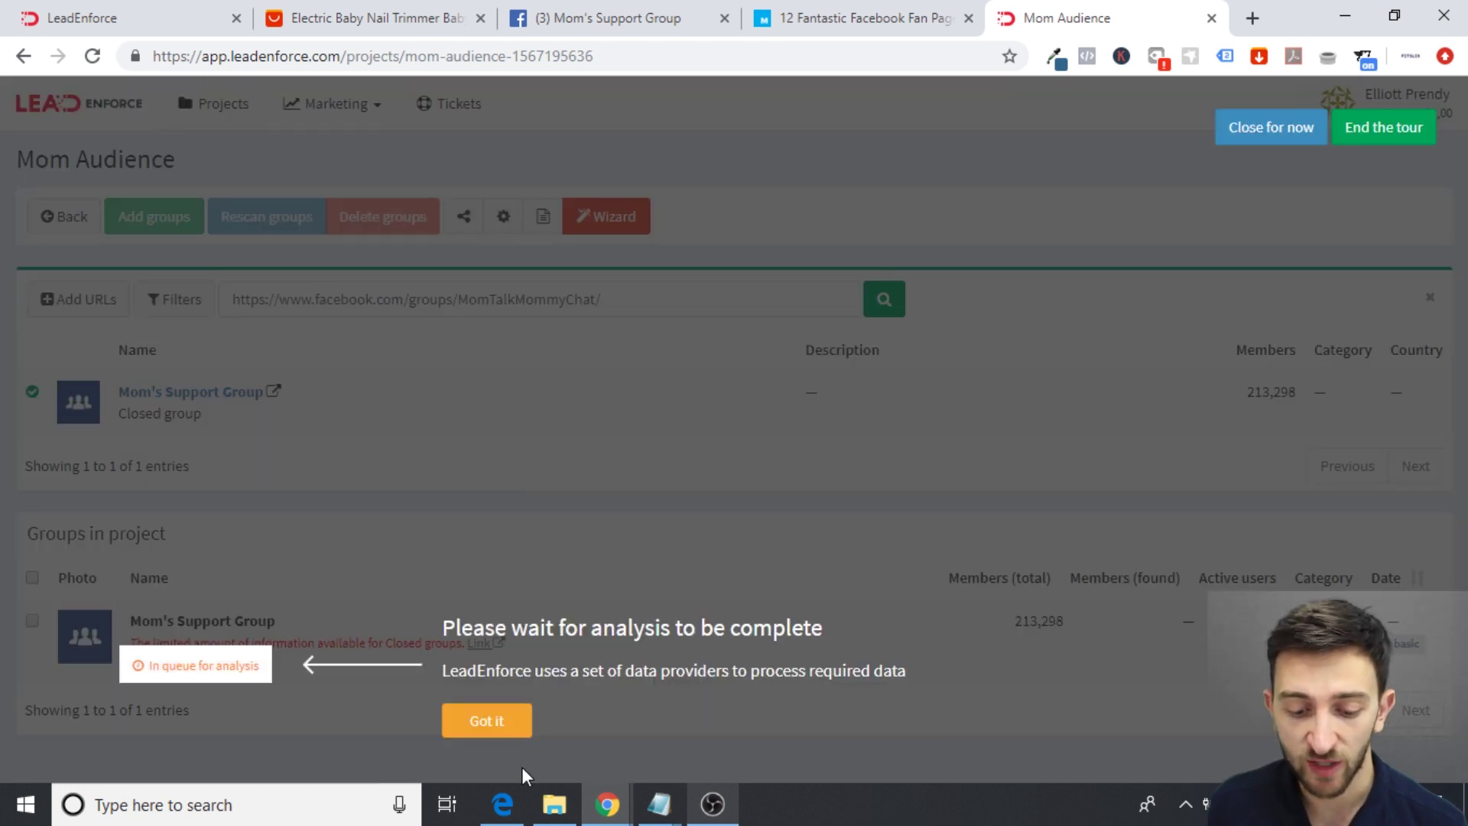
pyautogui.click(493, 730)
pyautogui.scroll(-1, 498, 738)
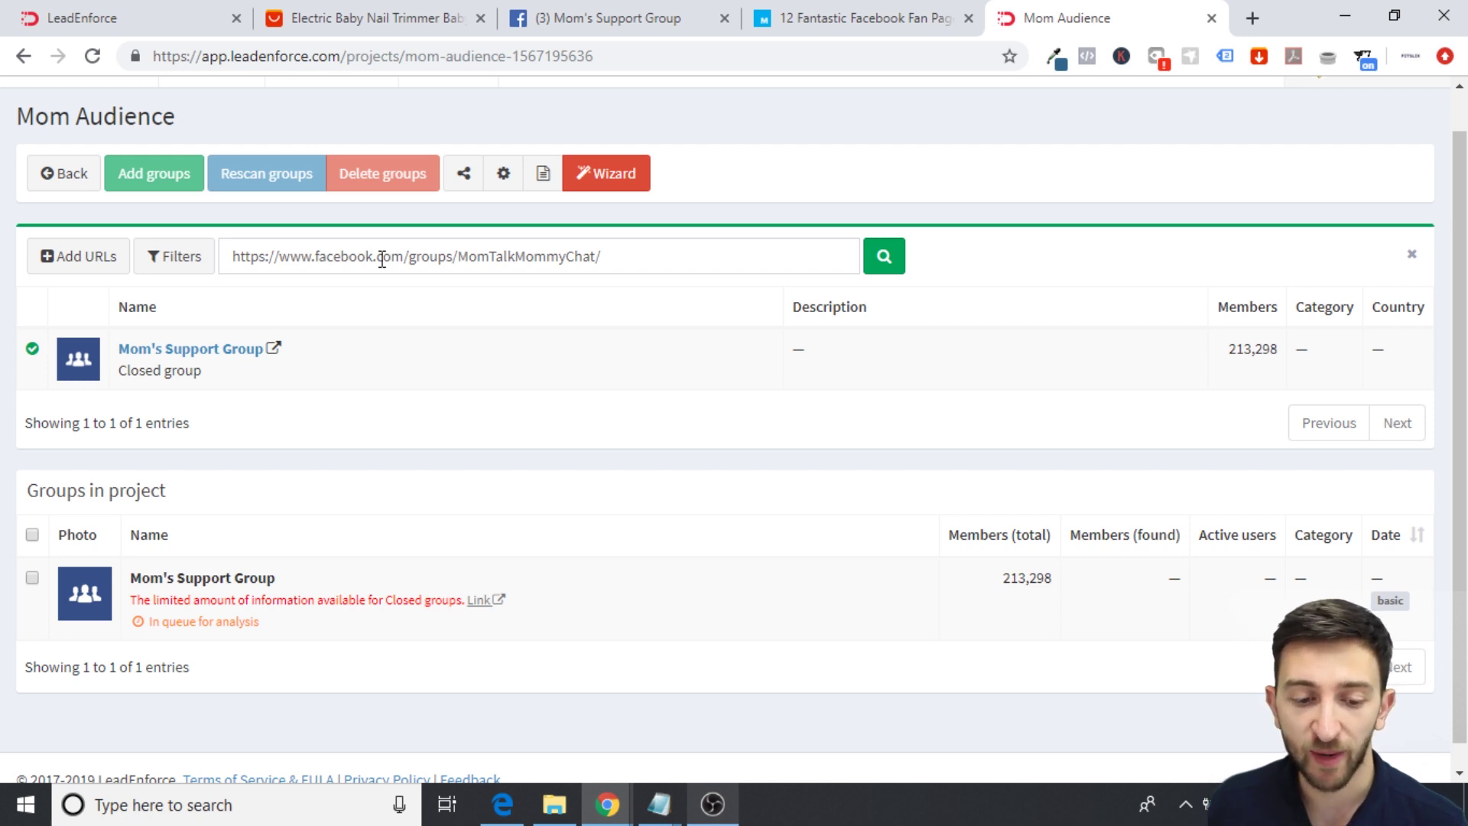
# - Return to the projects list and open the Weight Loss project, dismissing the tour hints
pyautogui.click(90, 173)
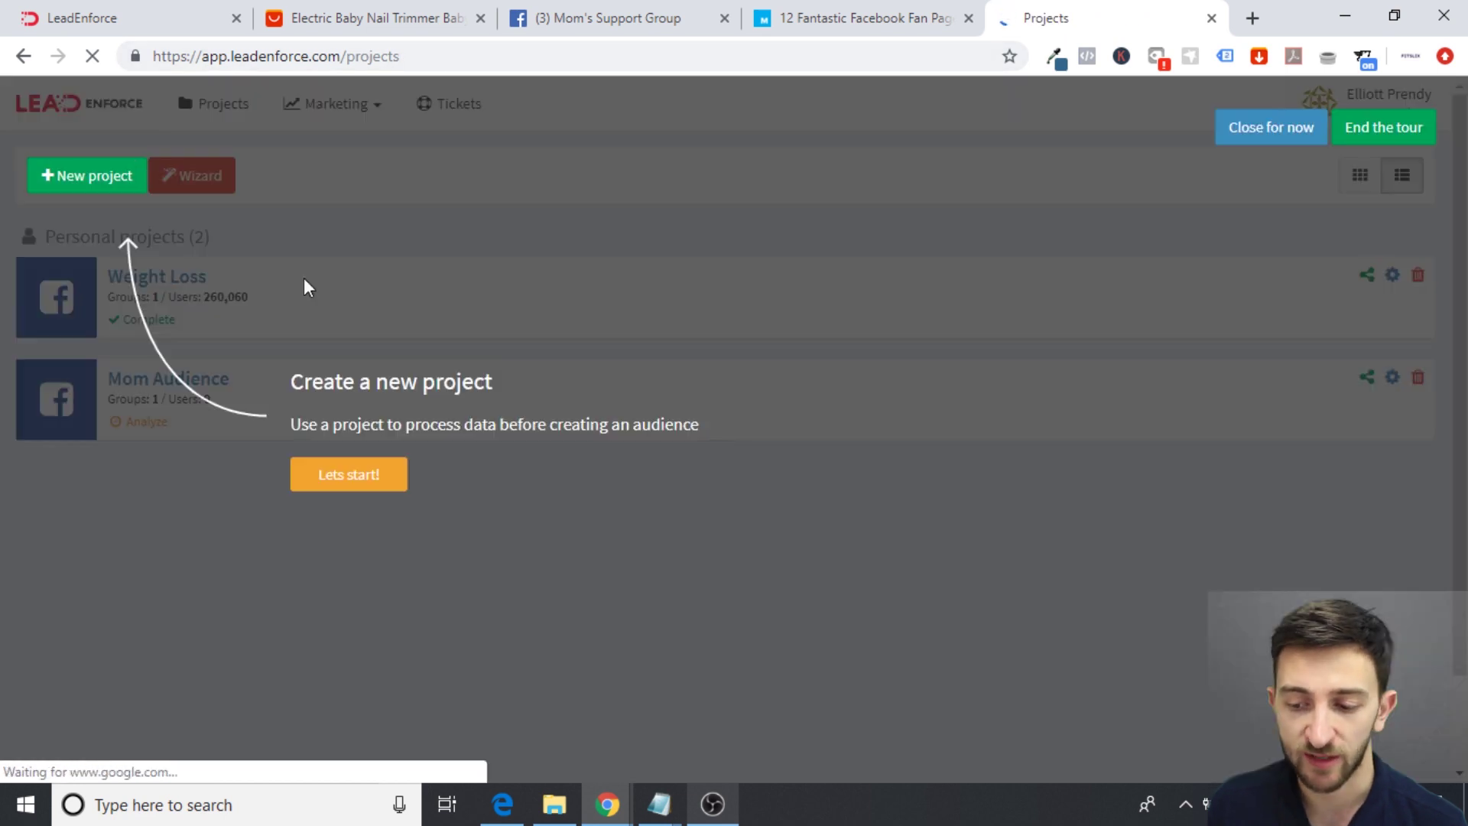
pyautogui.click(368, 481)
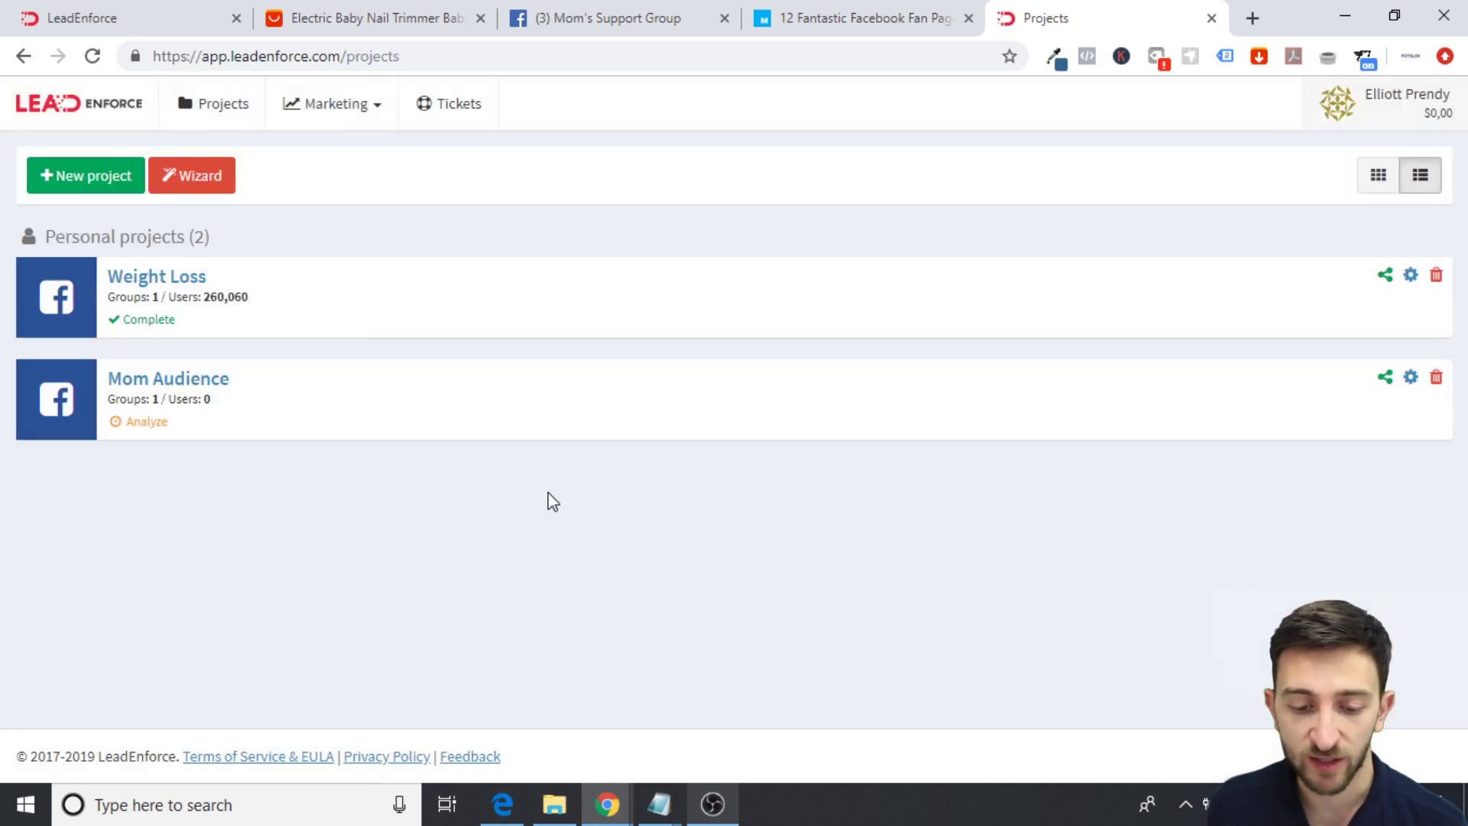
pyautogui.click(181, 287)
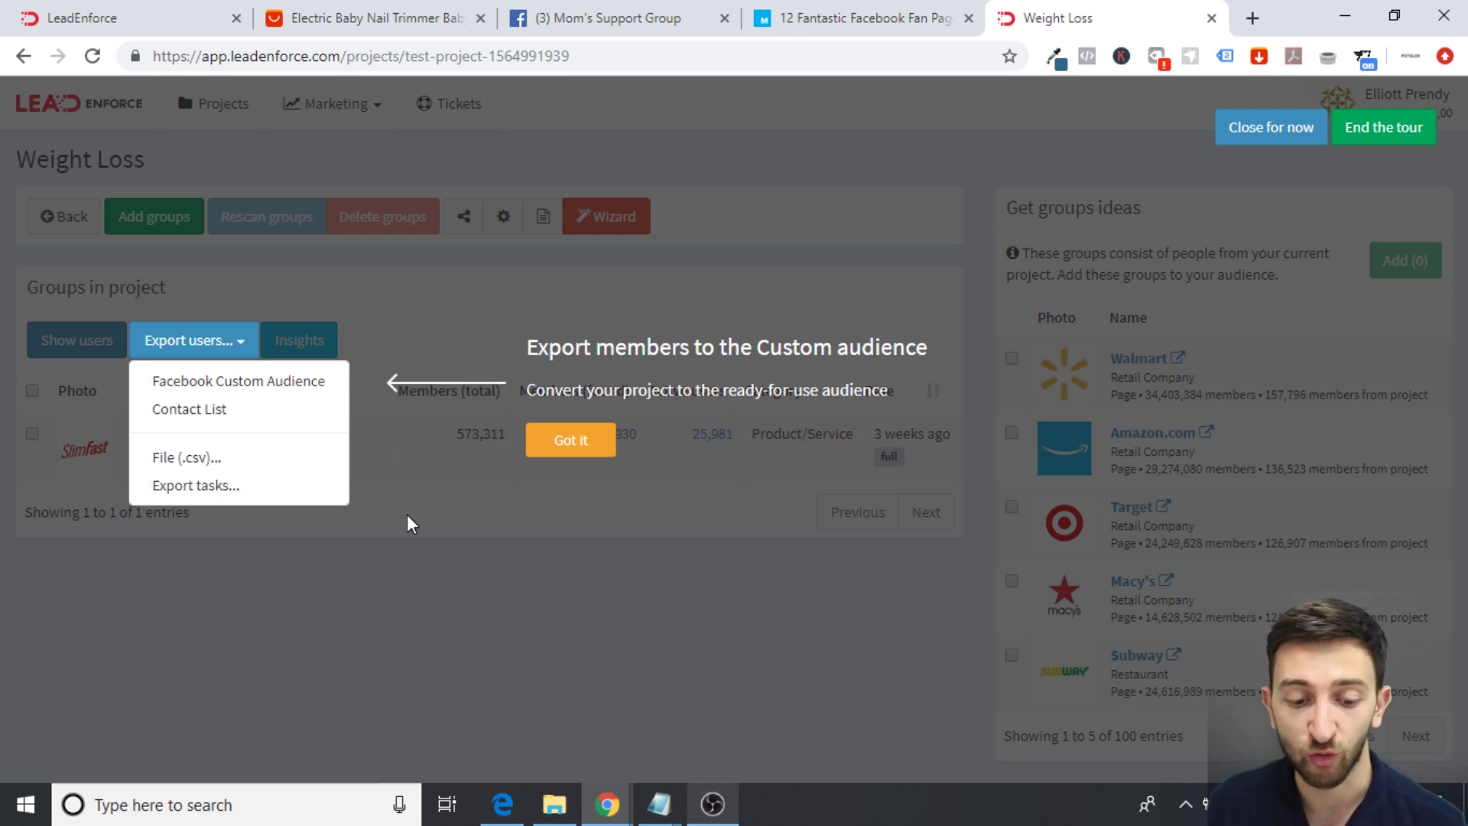
pyautogui.click(572, 447)
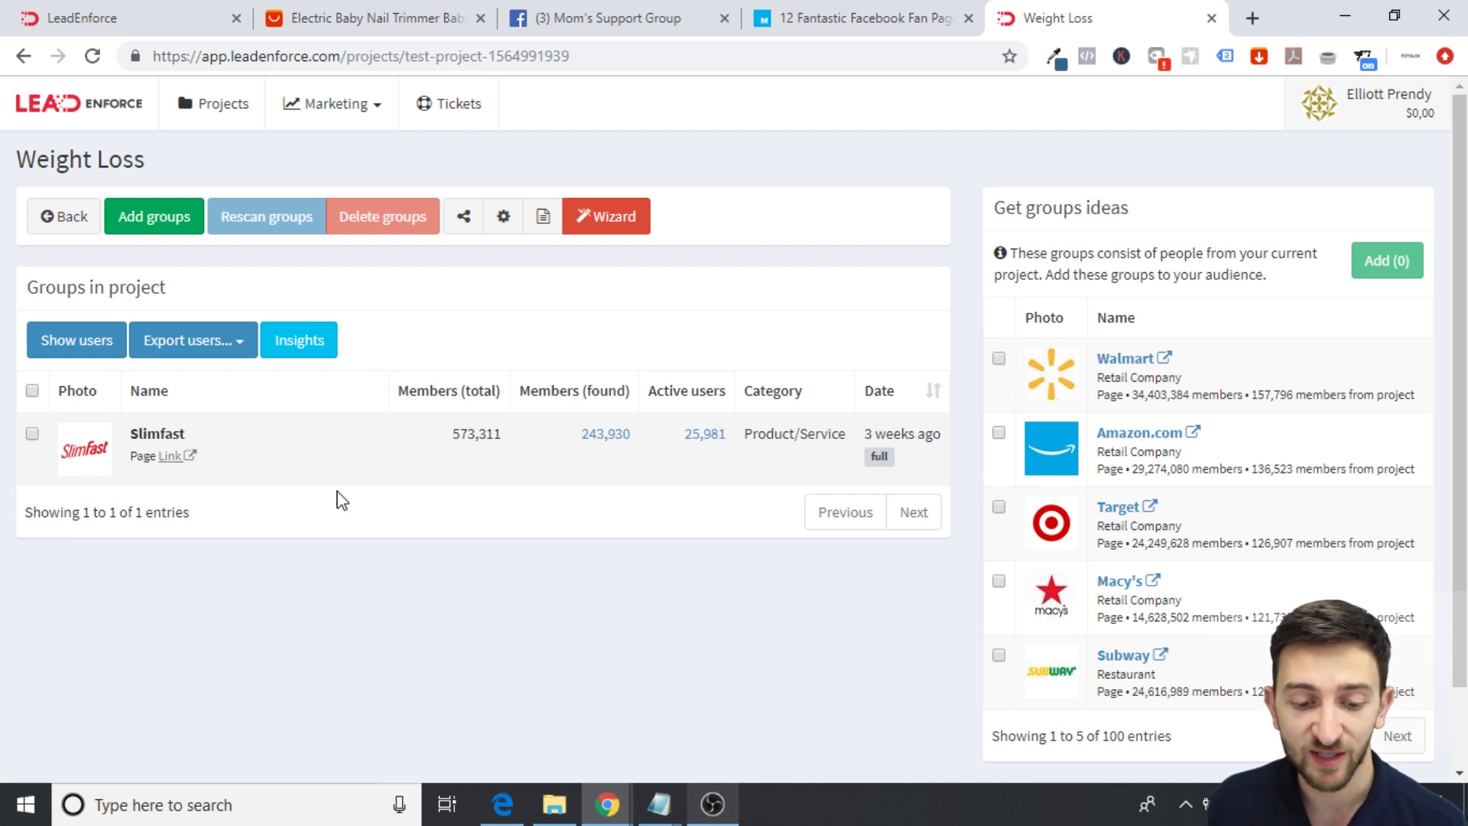
# - Examine the list of users found in the Weight Loss project and return to the project's overview
pyautogui.click(91, 348)
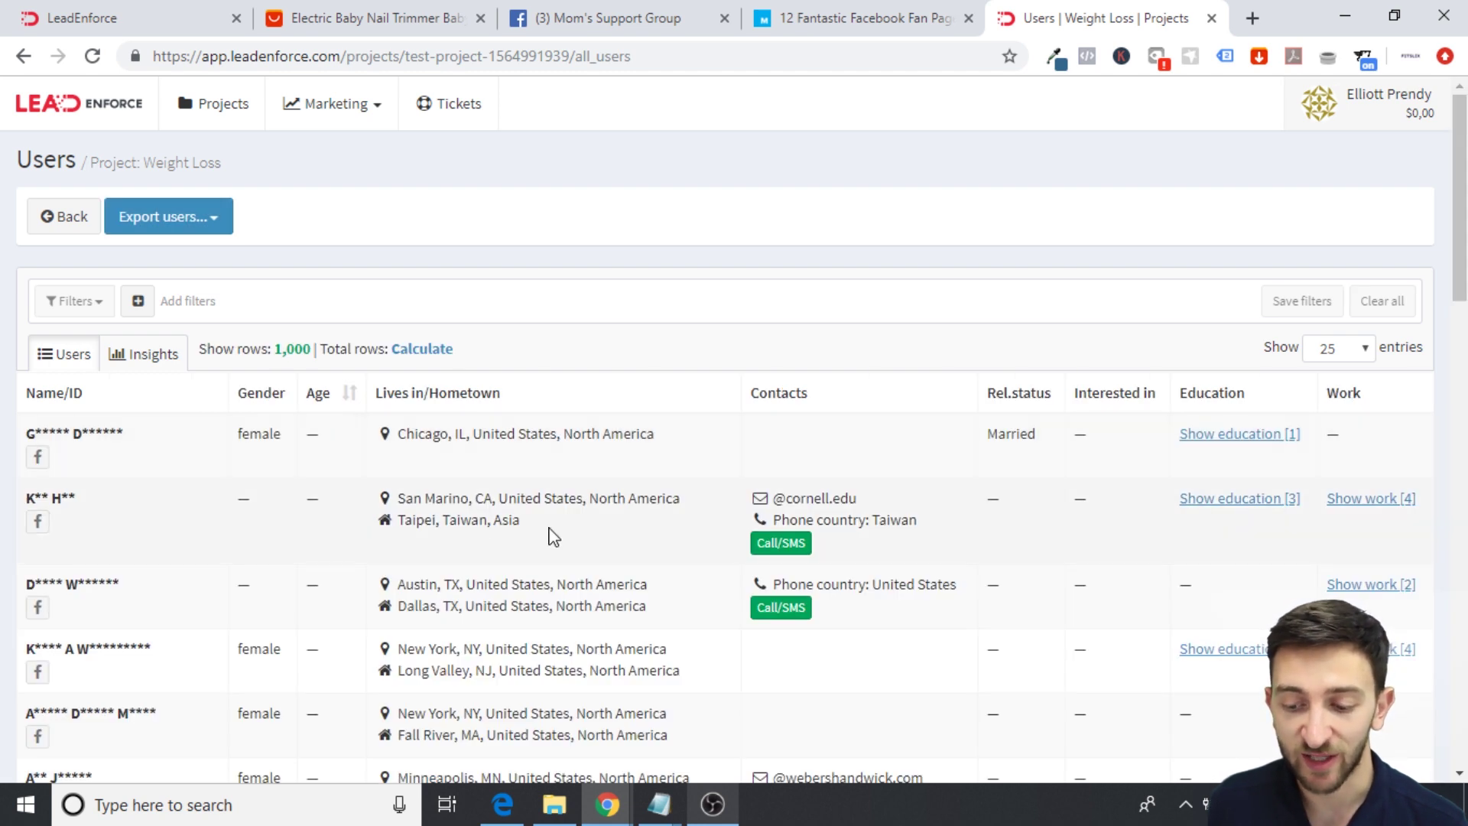
pyautogui.scroll(-8, 725, 429)
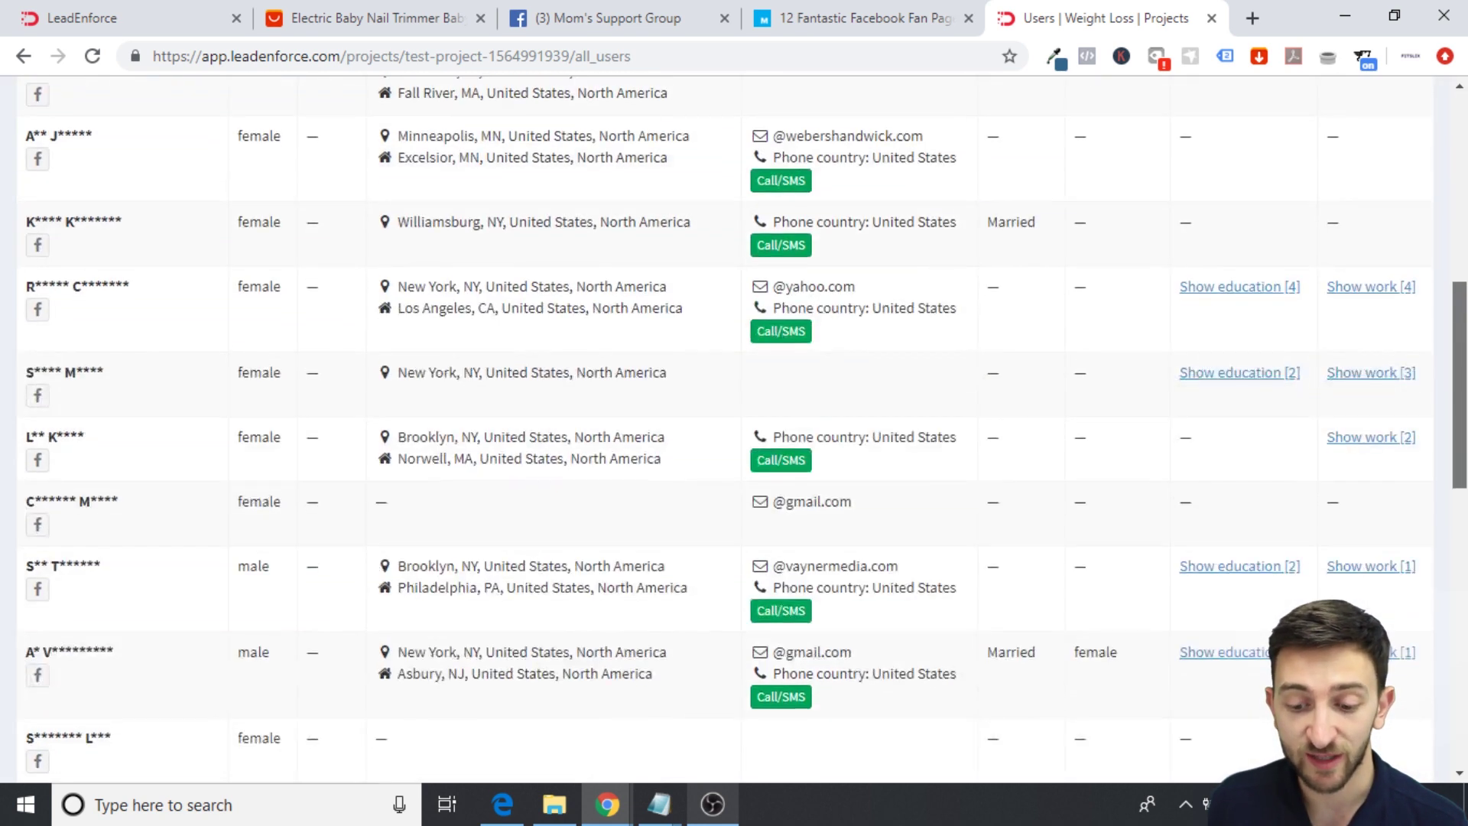
pyautogui.scroll(-6, 656, 135)
pyautogui.scroll(15, 656, 135)
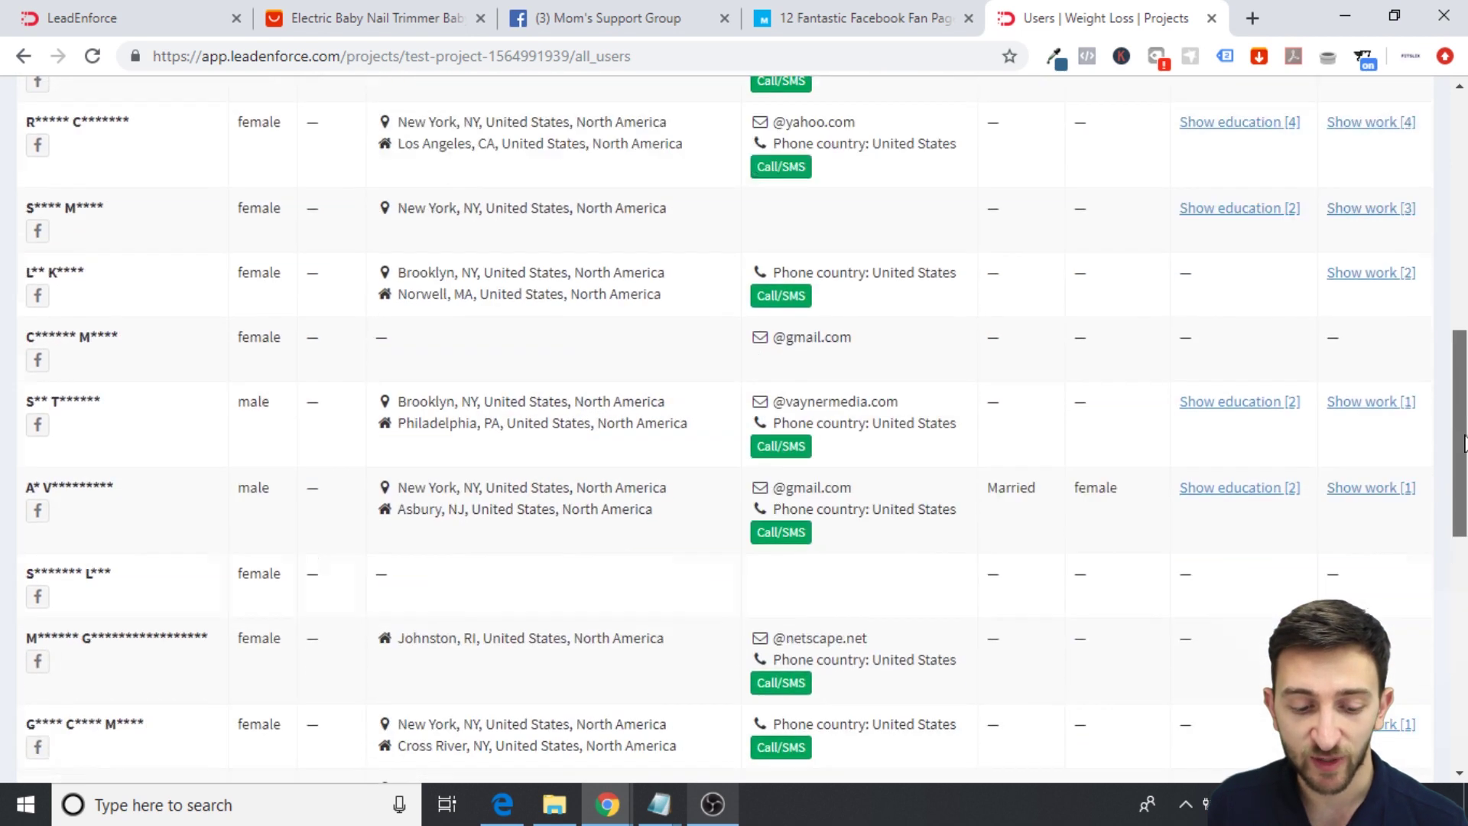
pyautogui.click(59, 216)
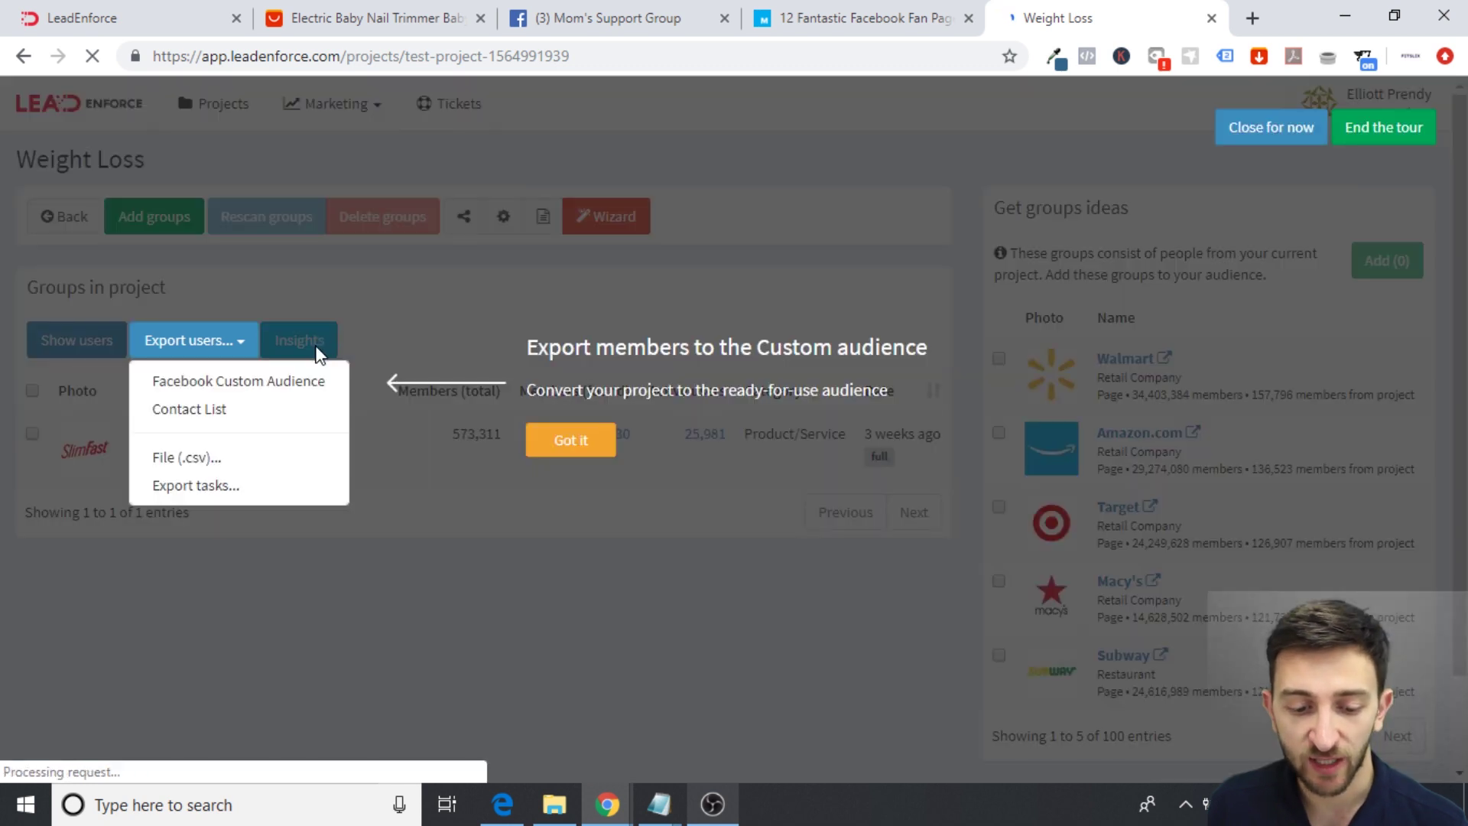
# - Examine the Weight Loss project's insights on locations, groups, check-ins, gender, age, relationship, education and work
pyautogui.click(332, 375)
pyautogui.click(289, 341)
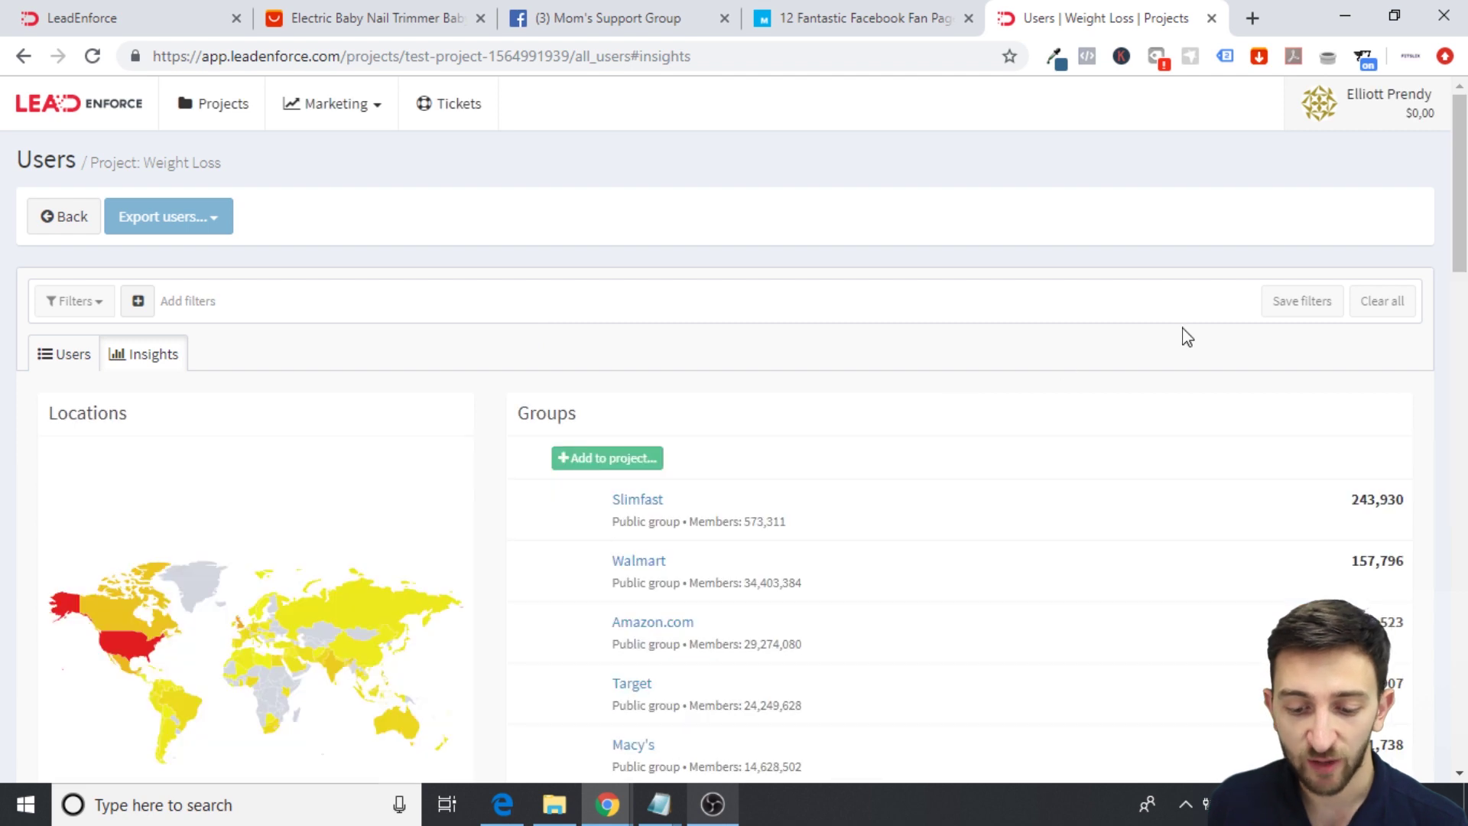
pyautogui.scroll(-6, 792, 400)
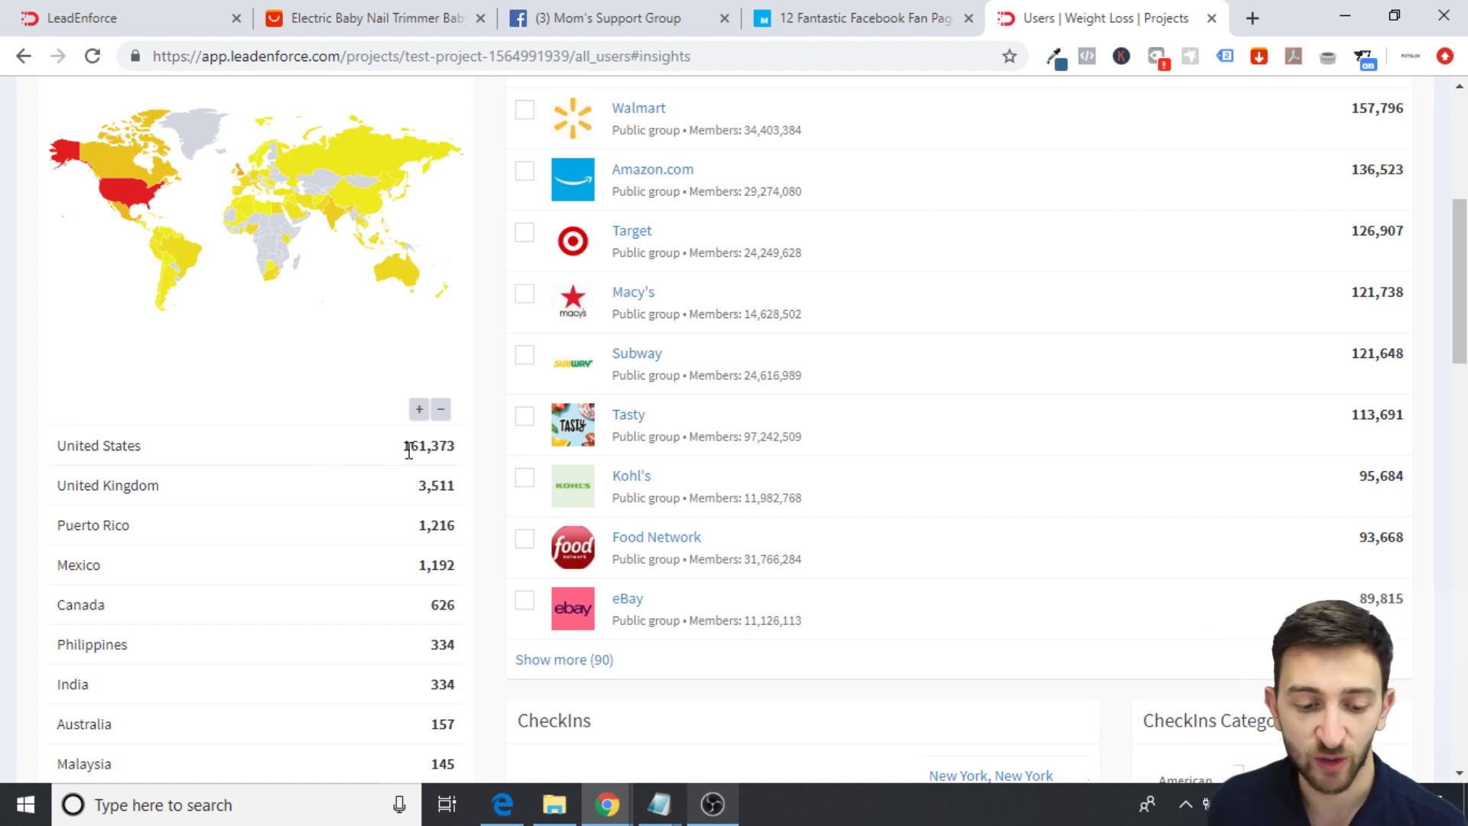
pyautogui.scroll(-1, 409, 451)
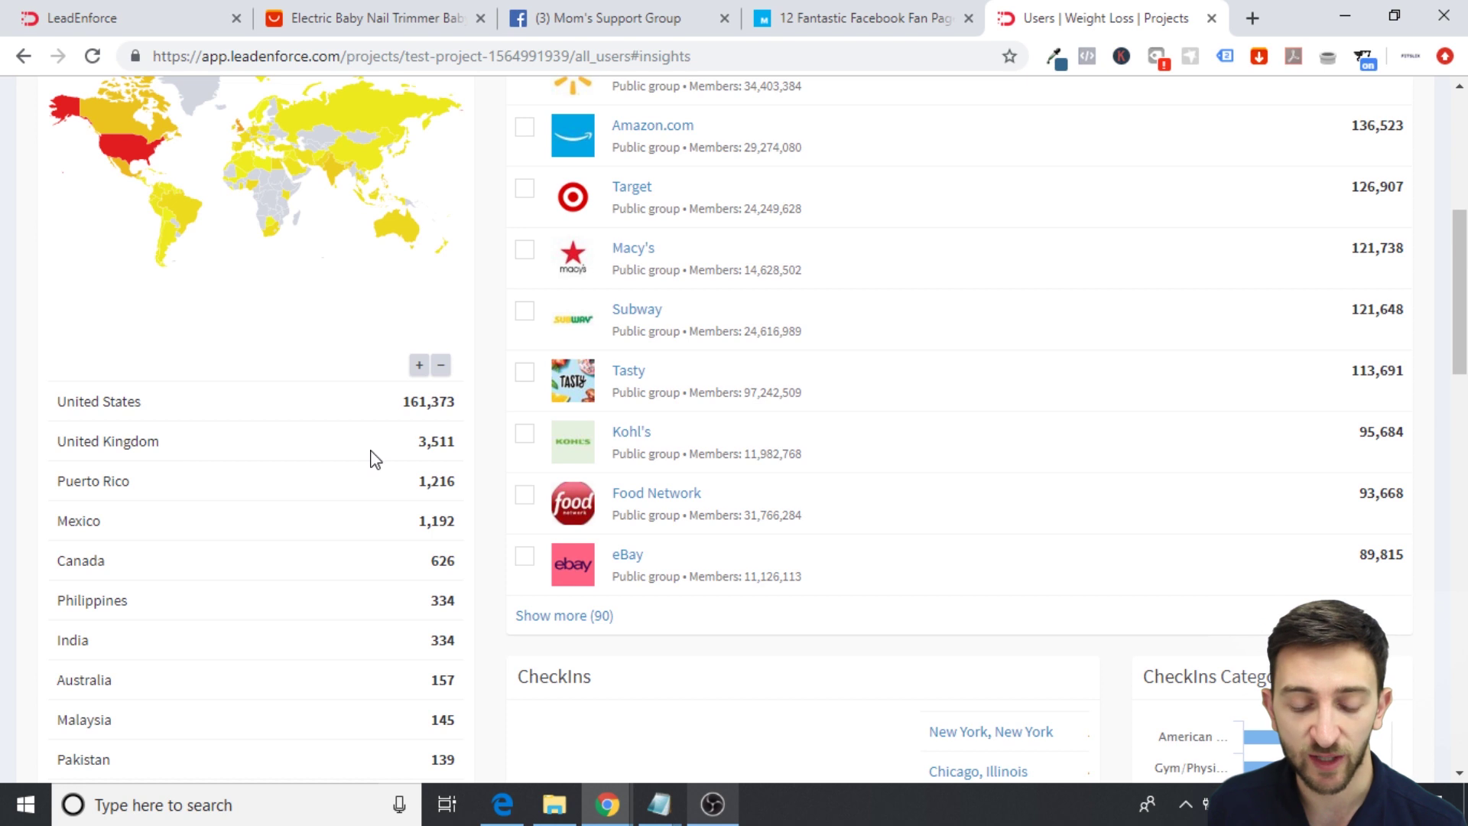
pyautogui.scroll(-5, 374, 459)
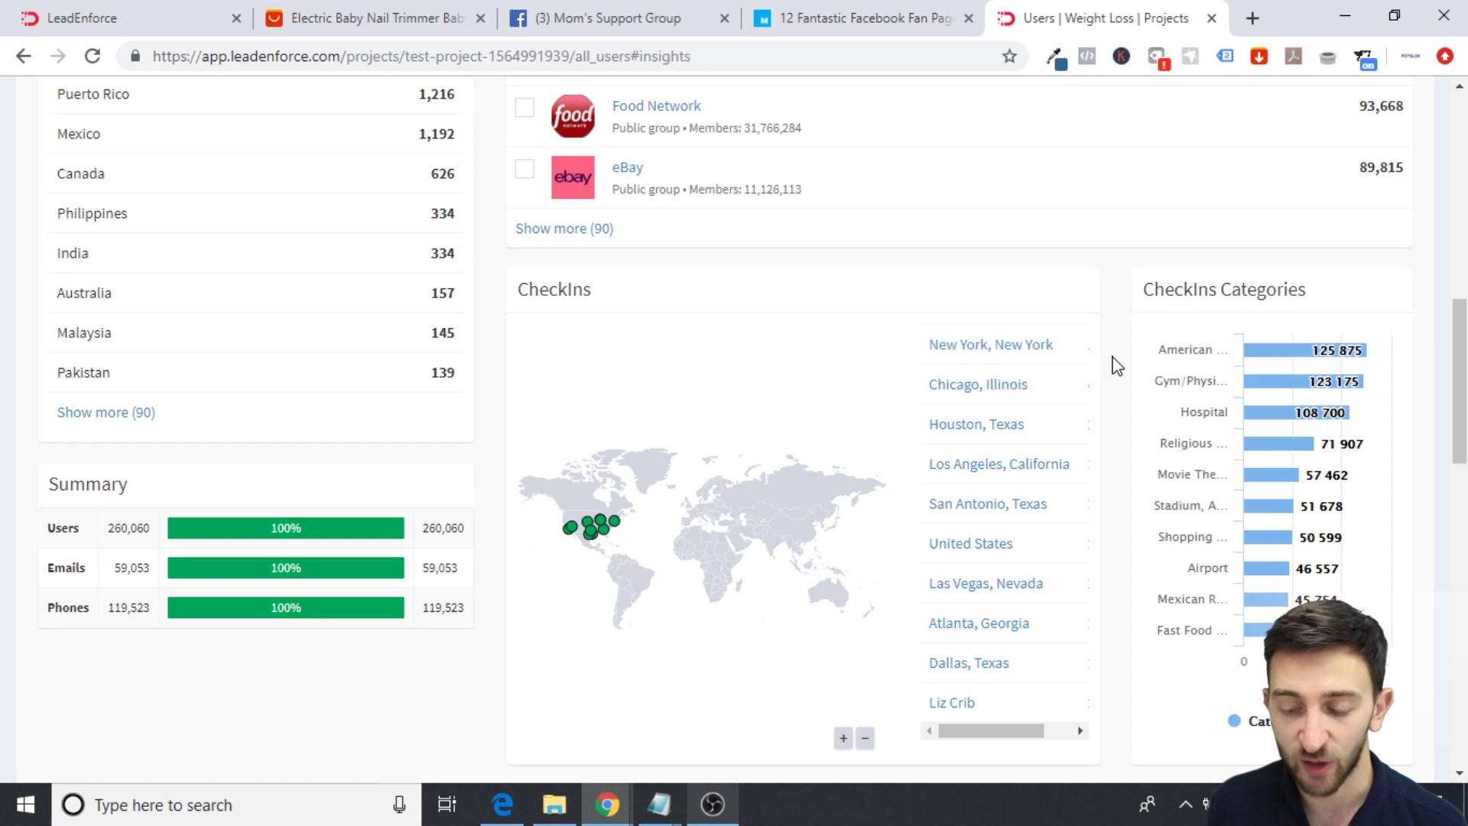
pyautogui.scroll(-2, 557, 341)
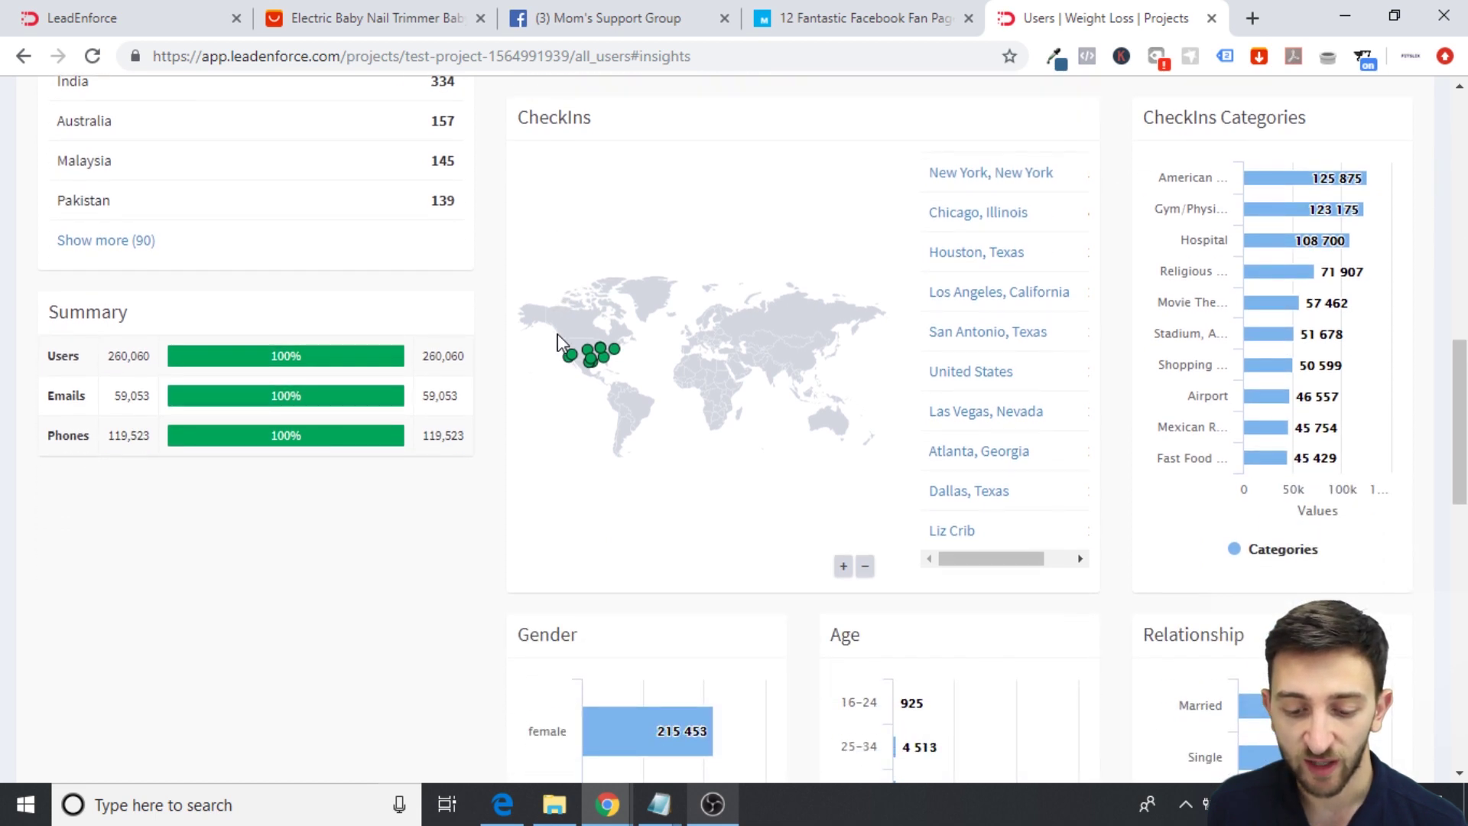
pyautogui.scroll(-4, 558, 341)
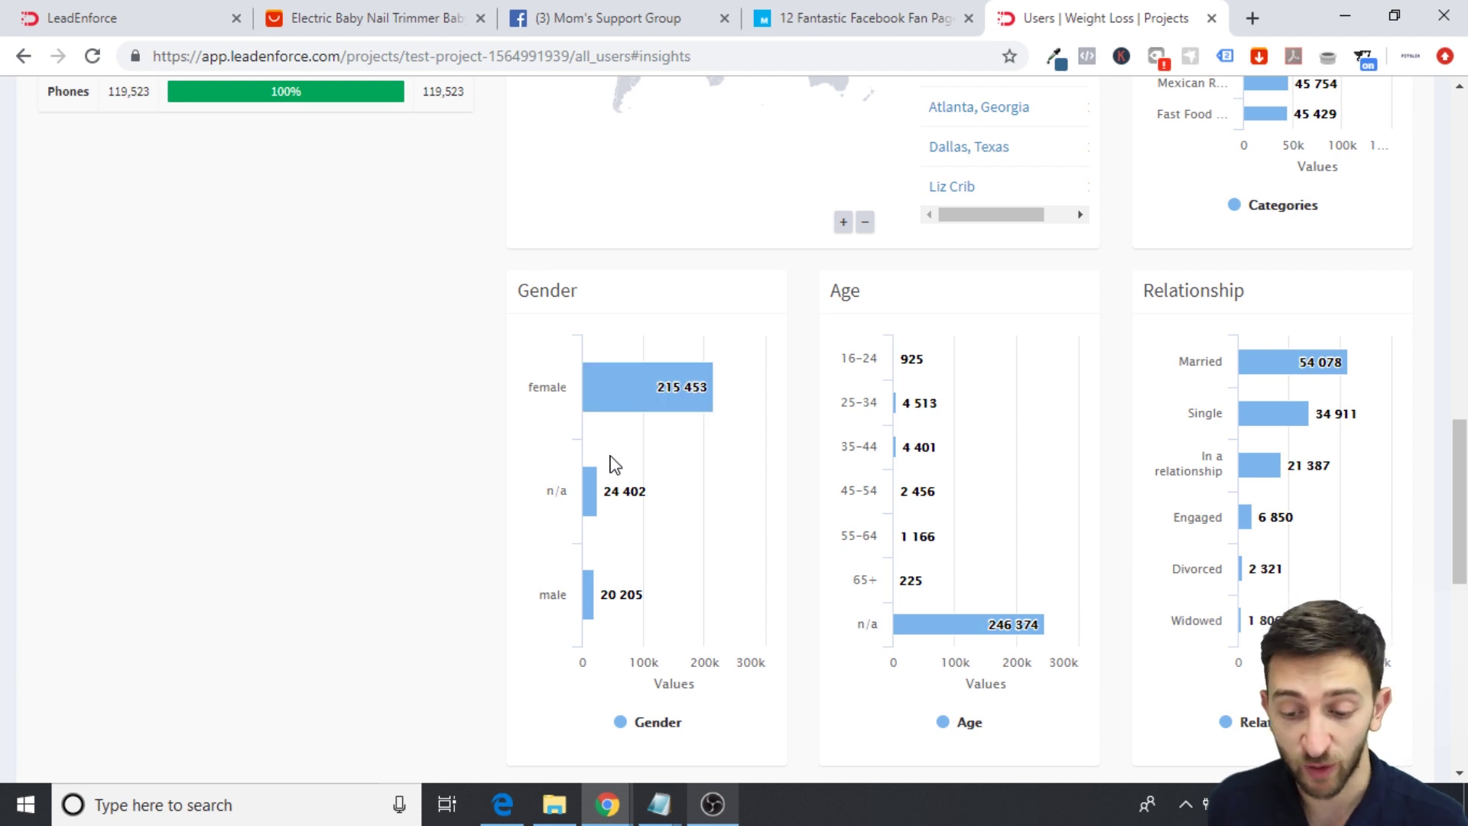
pyautogui.scroll(-8, 1239, 489)
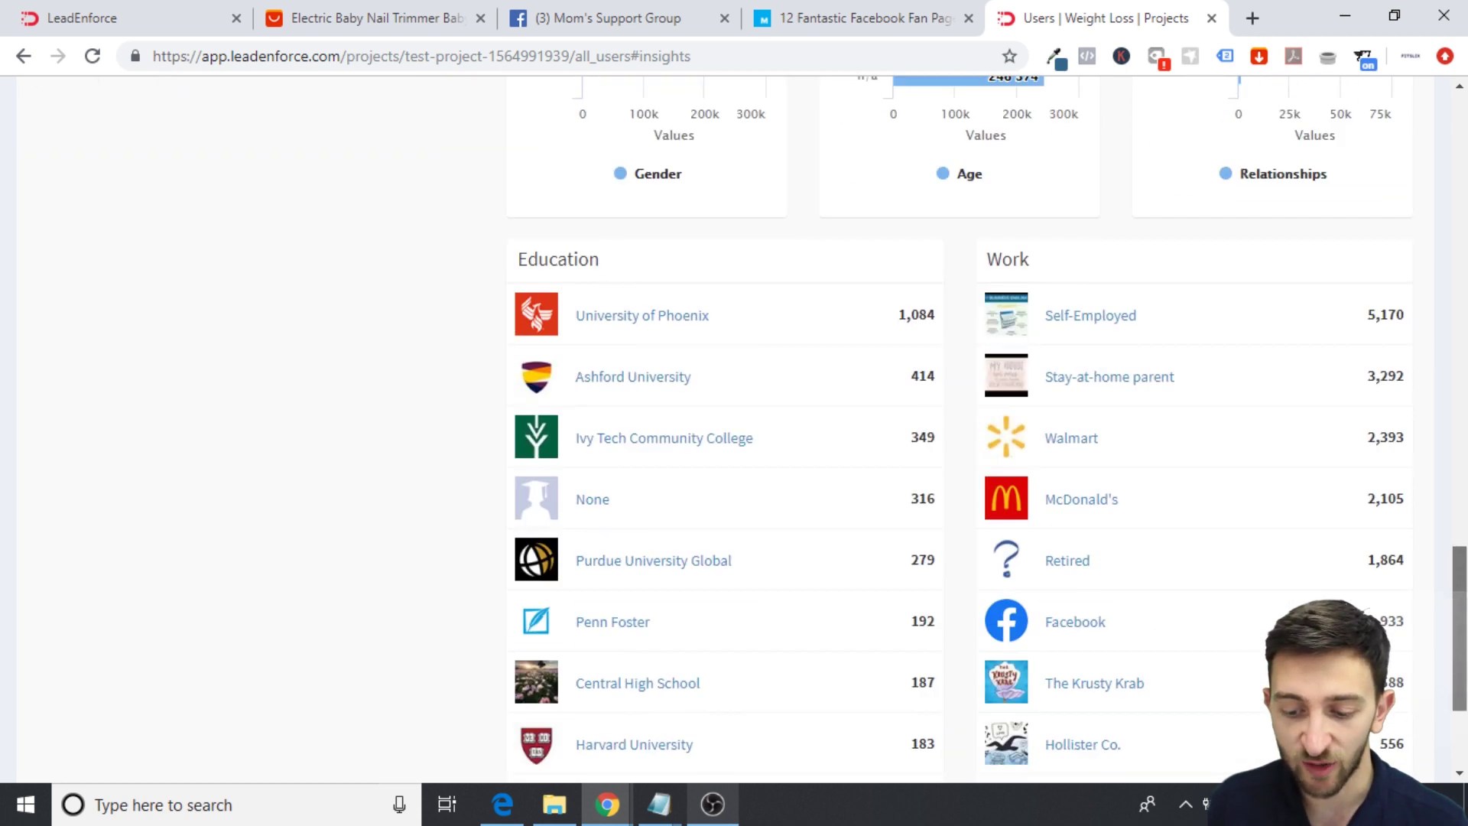
pyautogui.scroll(20, 698, 504)
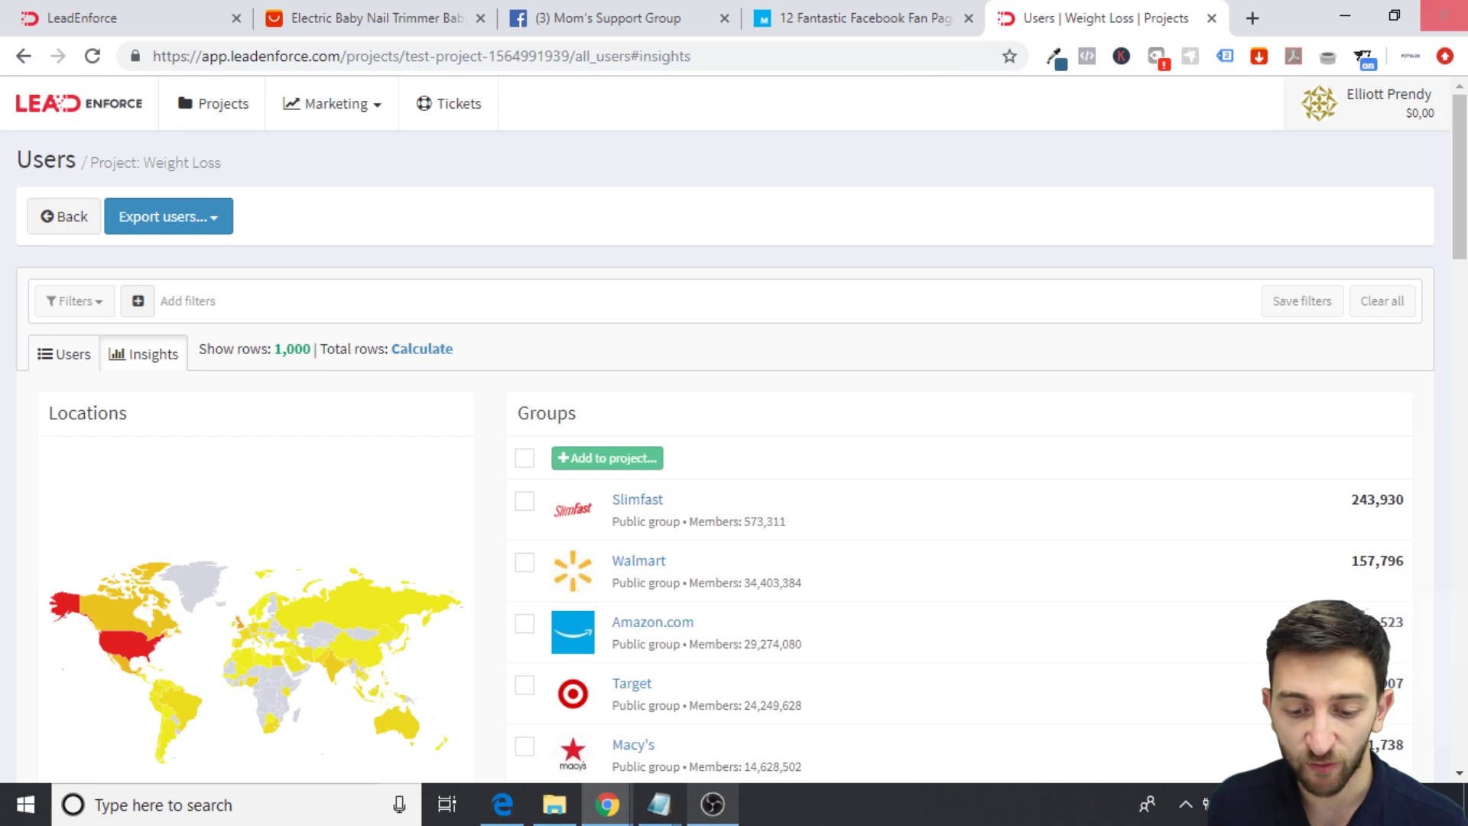
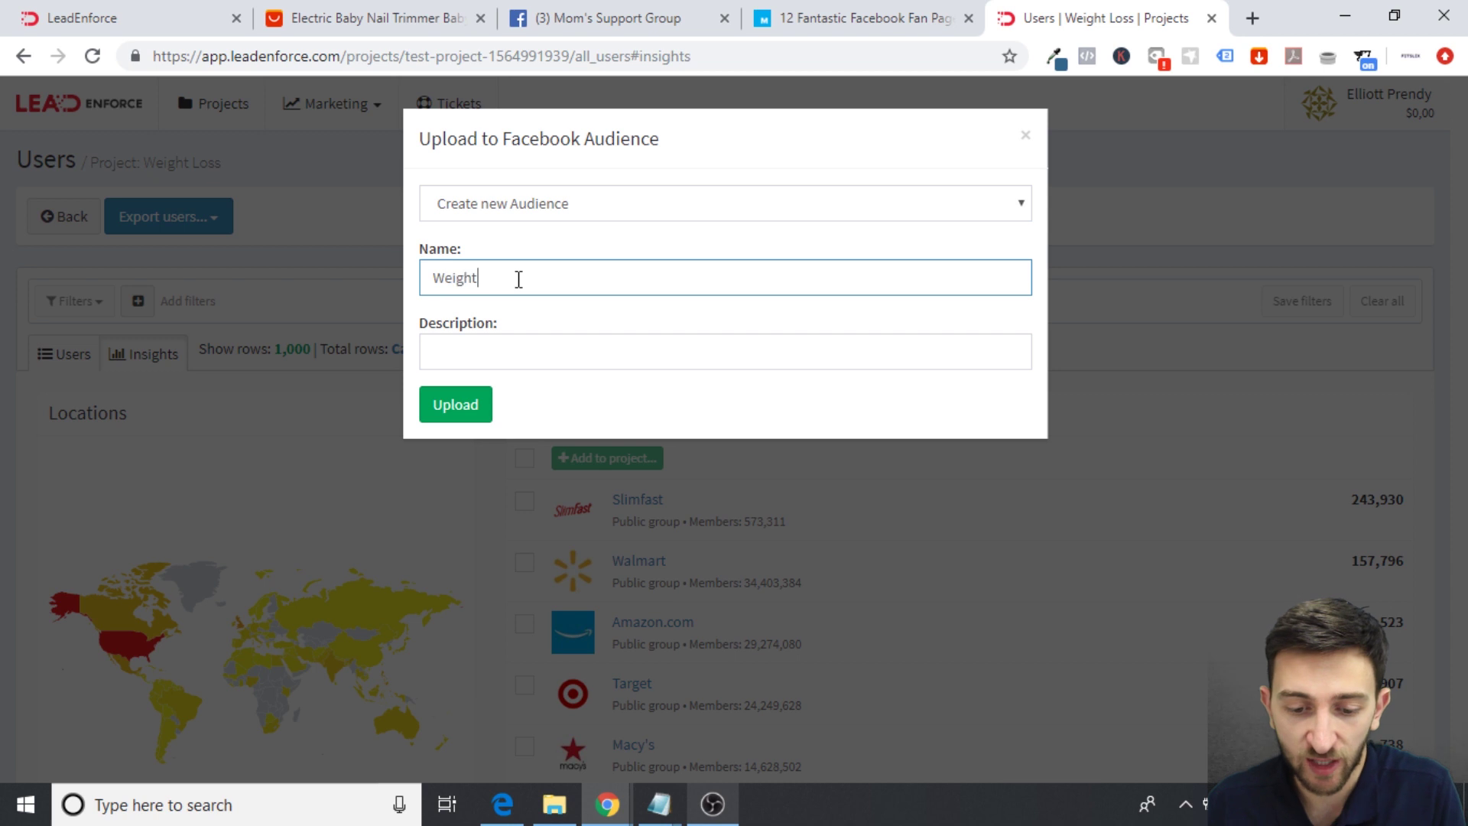
# - Name the new Facebook audience "Weight Loss Audience (Slim Fast)"
pyautogui.press('BackSpace')
pyautogui.press('BackSpace')
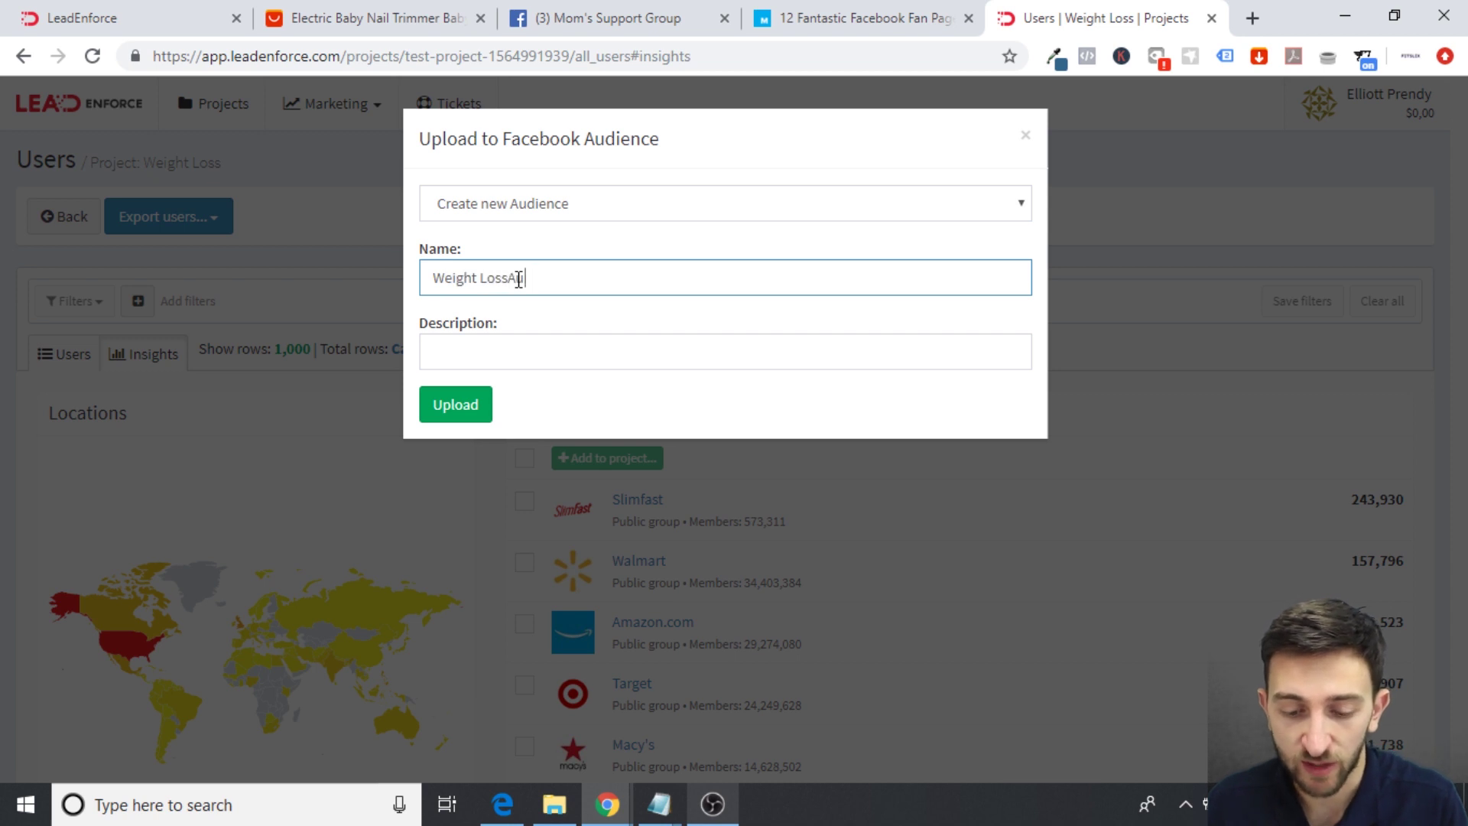
pyautogui.write('Audience')
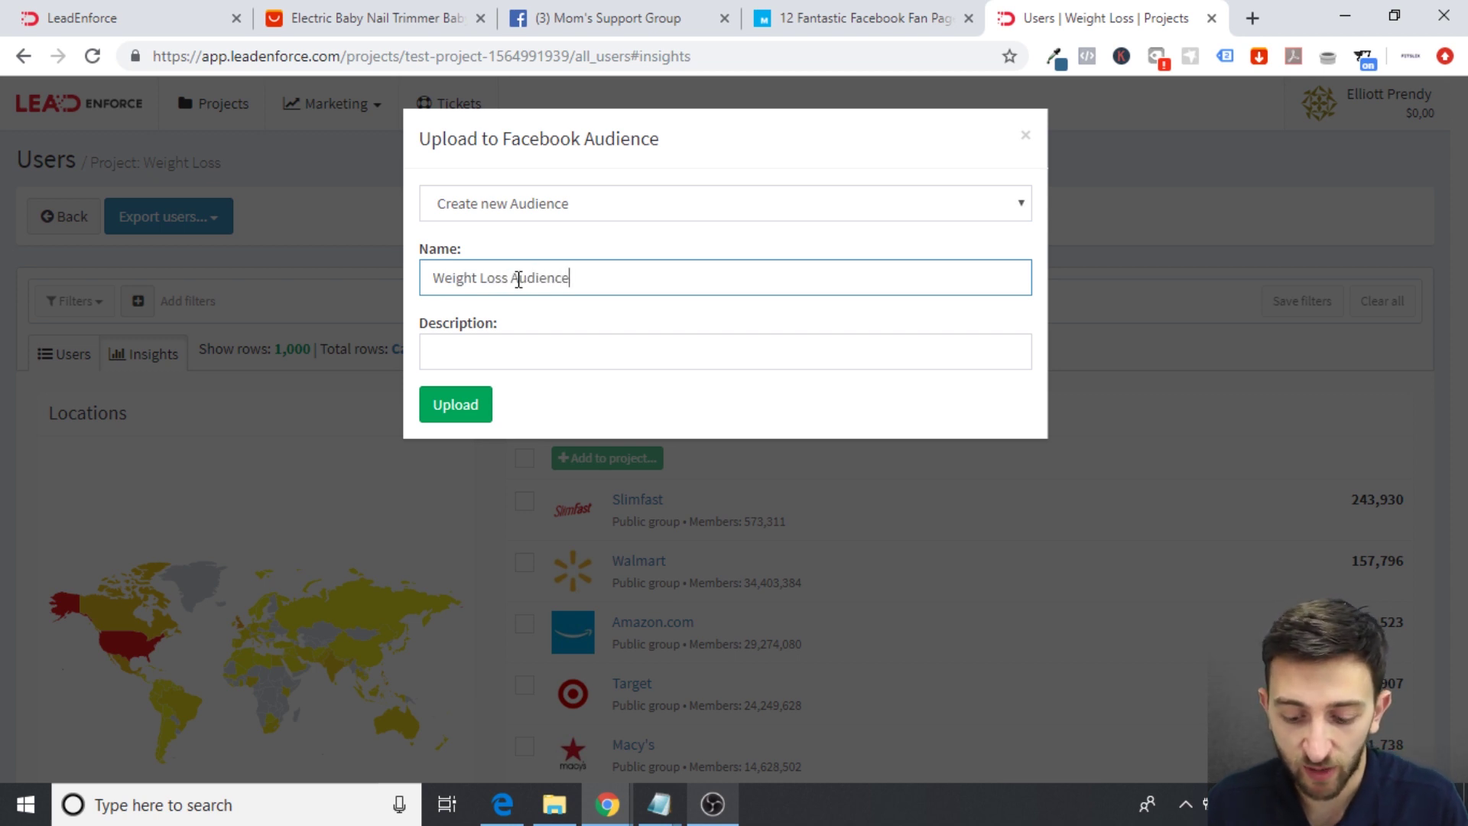
pyautogui.write(' (Slim Fast)')
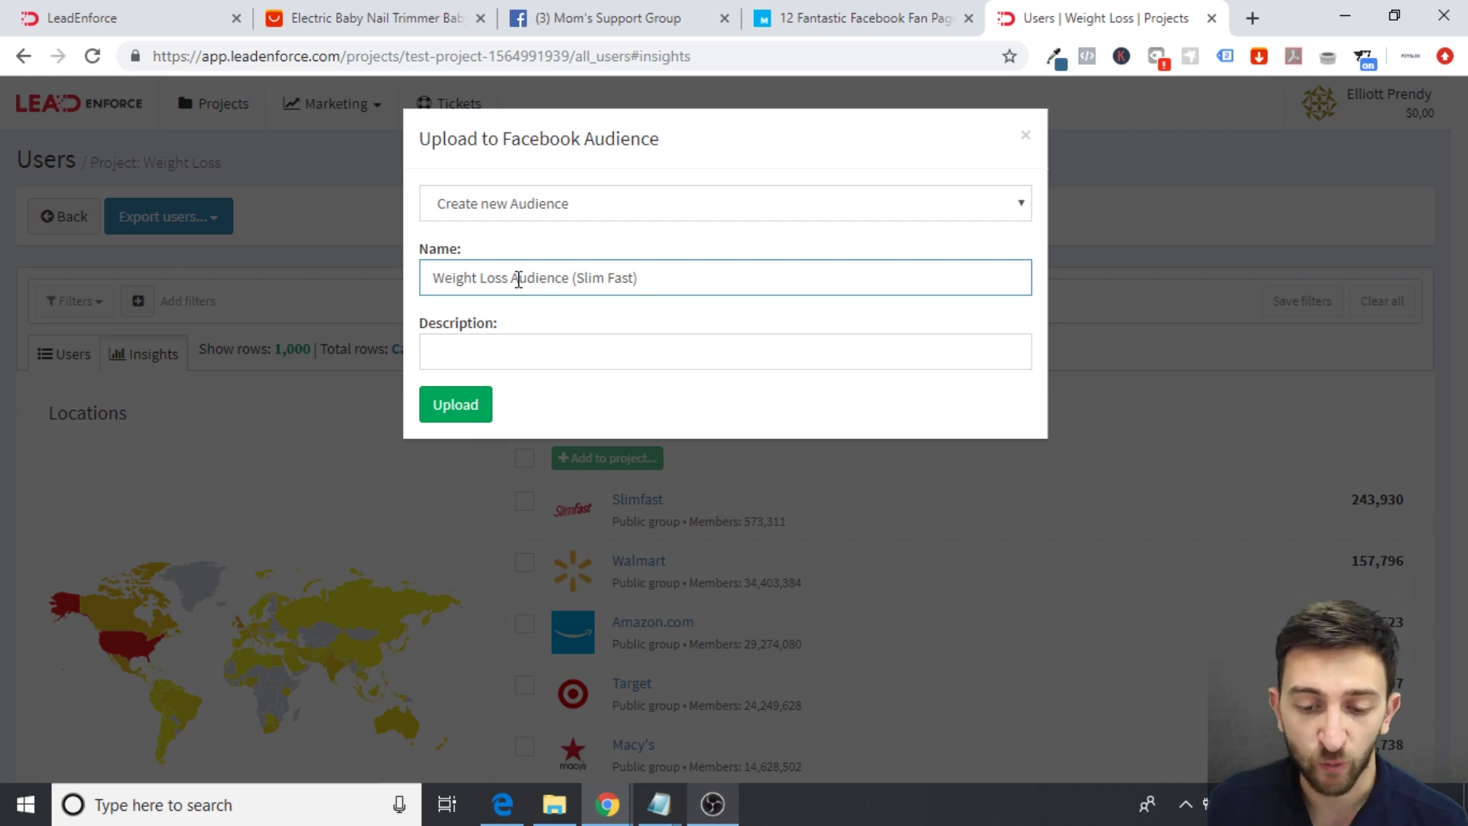
# - Enter "Weight Loss Targeting Products" as the audience description and upload the audience to Facebook
pyautogui.click(520, 355)
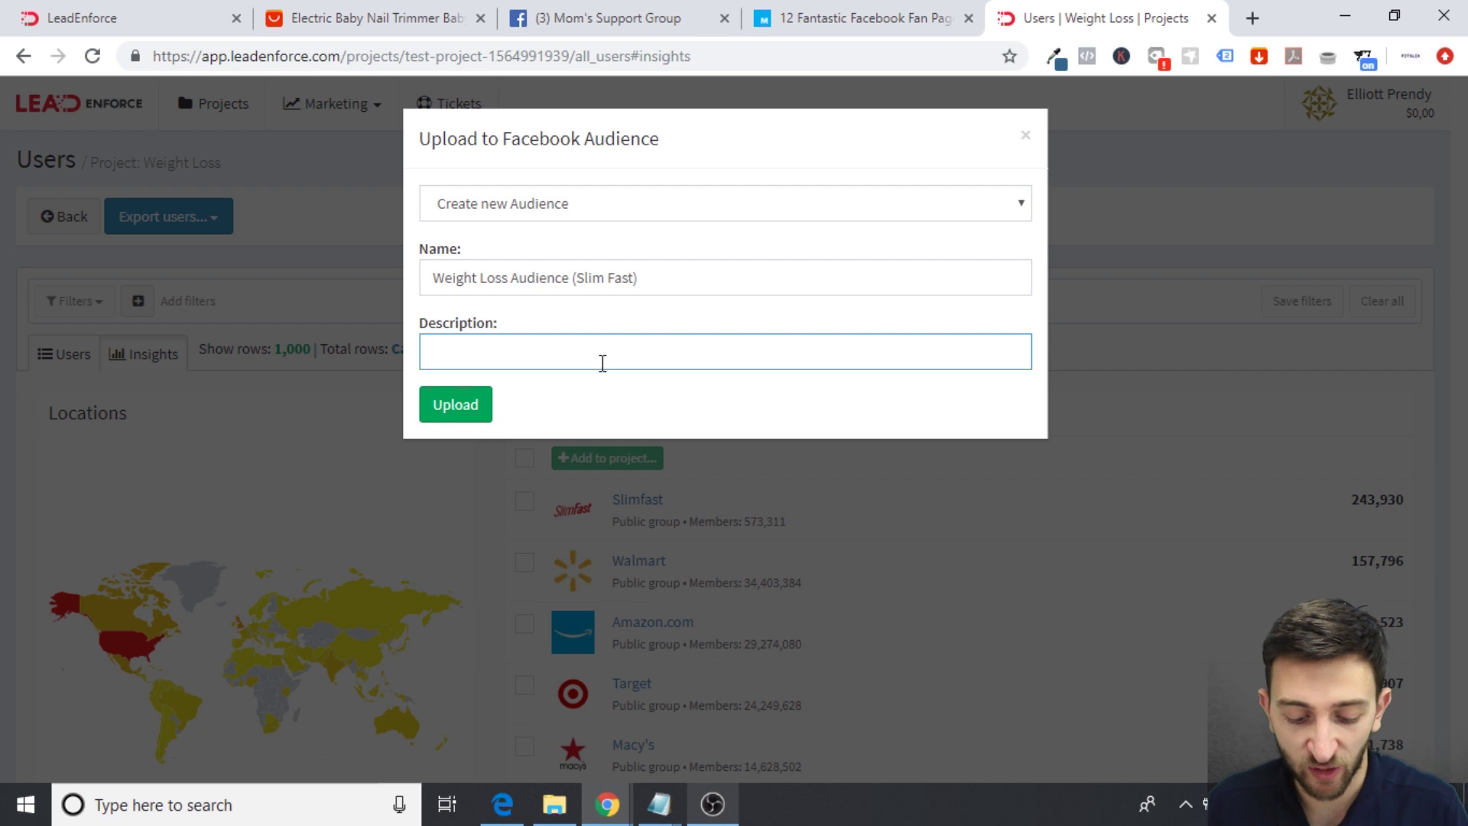
pyautogui.write('Wegi')
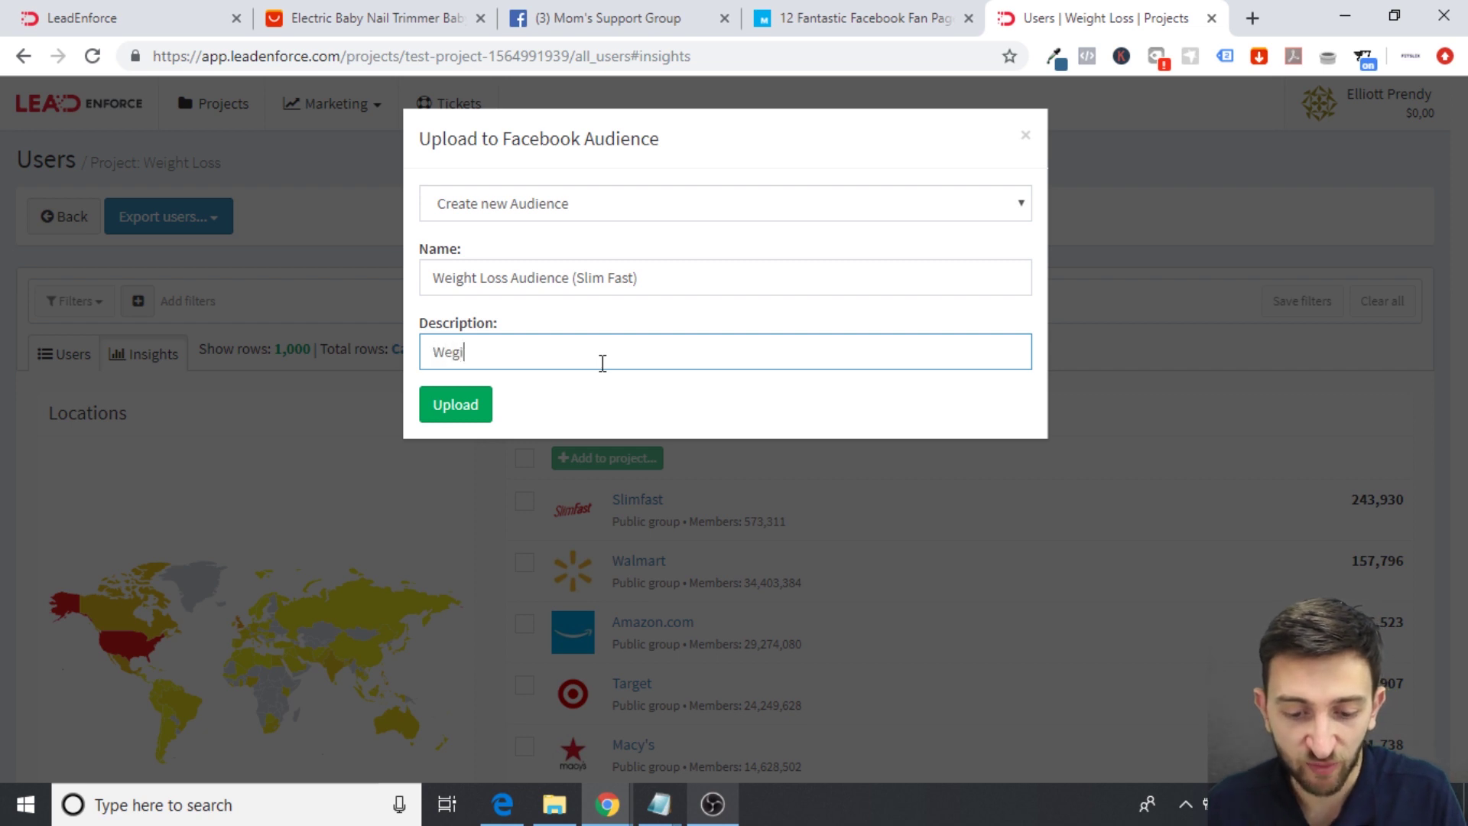
pyautogui.press('BackSpace')
pyautogui.press('BackSpace')
pyautogui.write('ight Loss Targe')
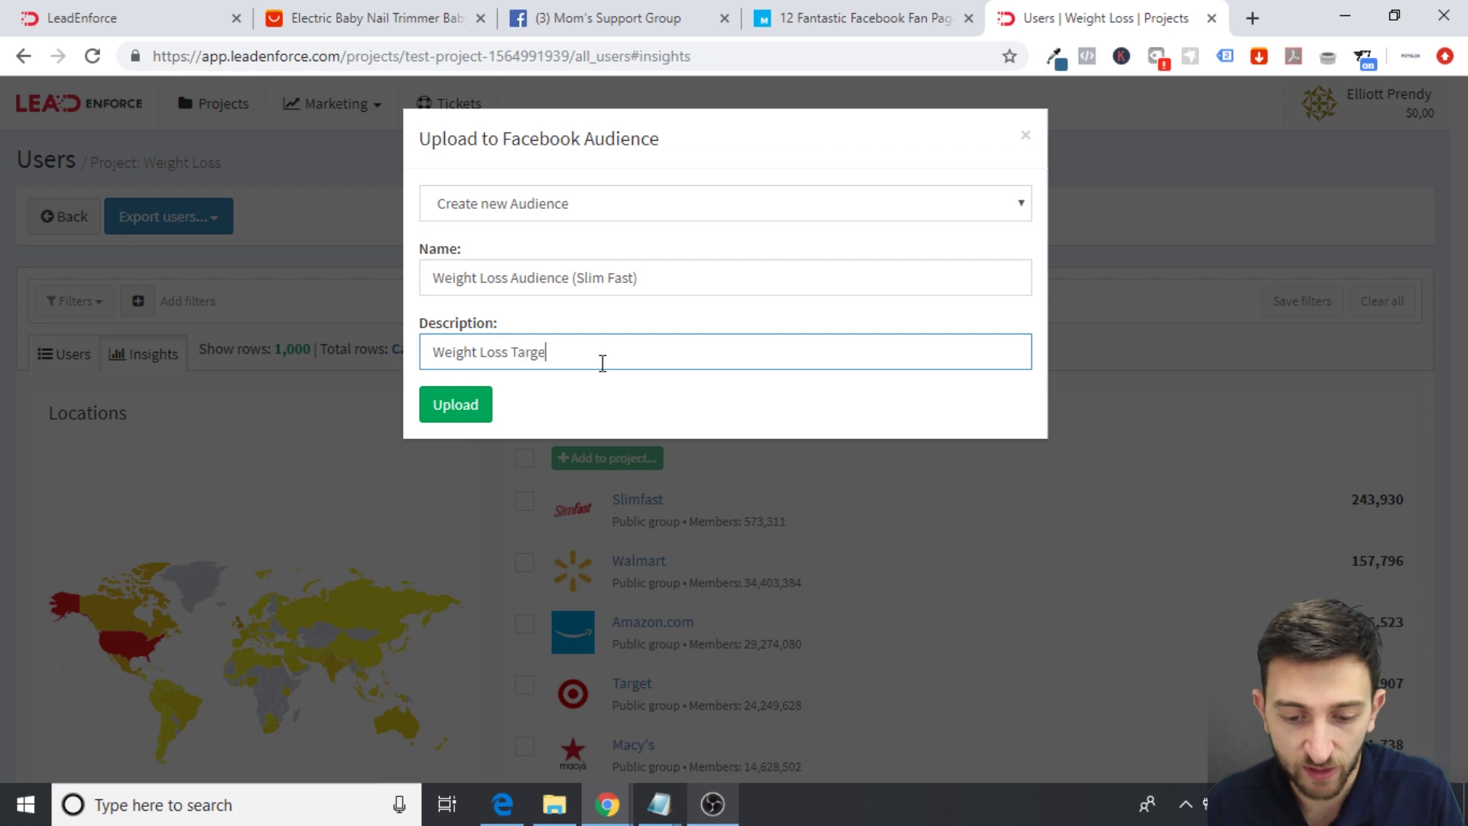
pyautogui.write('tting Products')
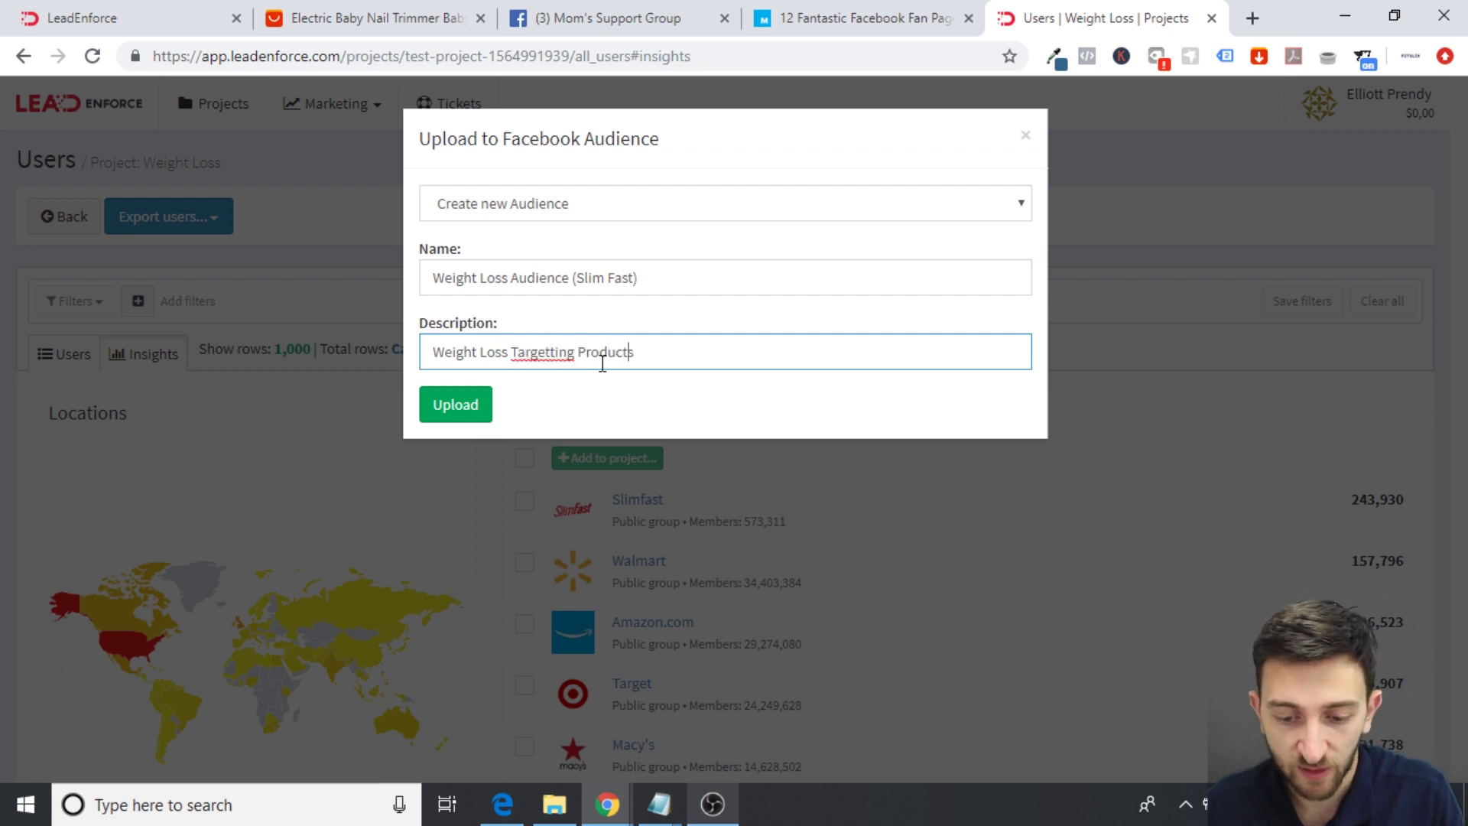
pyautogui.press('Left')
pyautogui.press('Left')
pyautogui.press('Left')
pyautogui.press('Left')
pyautogui.press('Left')
pyautogui.press('Left')
pyautogui.press('Left')
pyautogui.press('Left')
pyautogui.press('Left')
pyautogui.press('Left')
pyautogui.press('BackSpace')
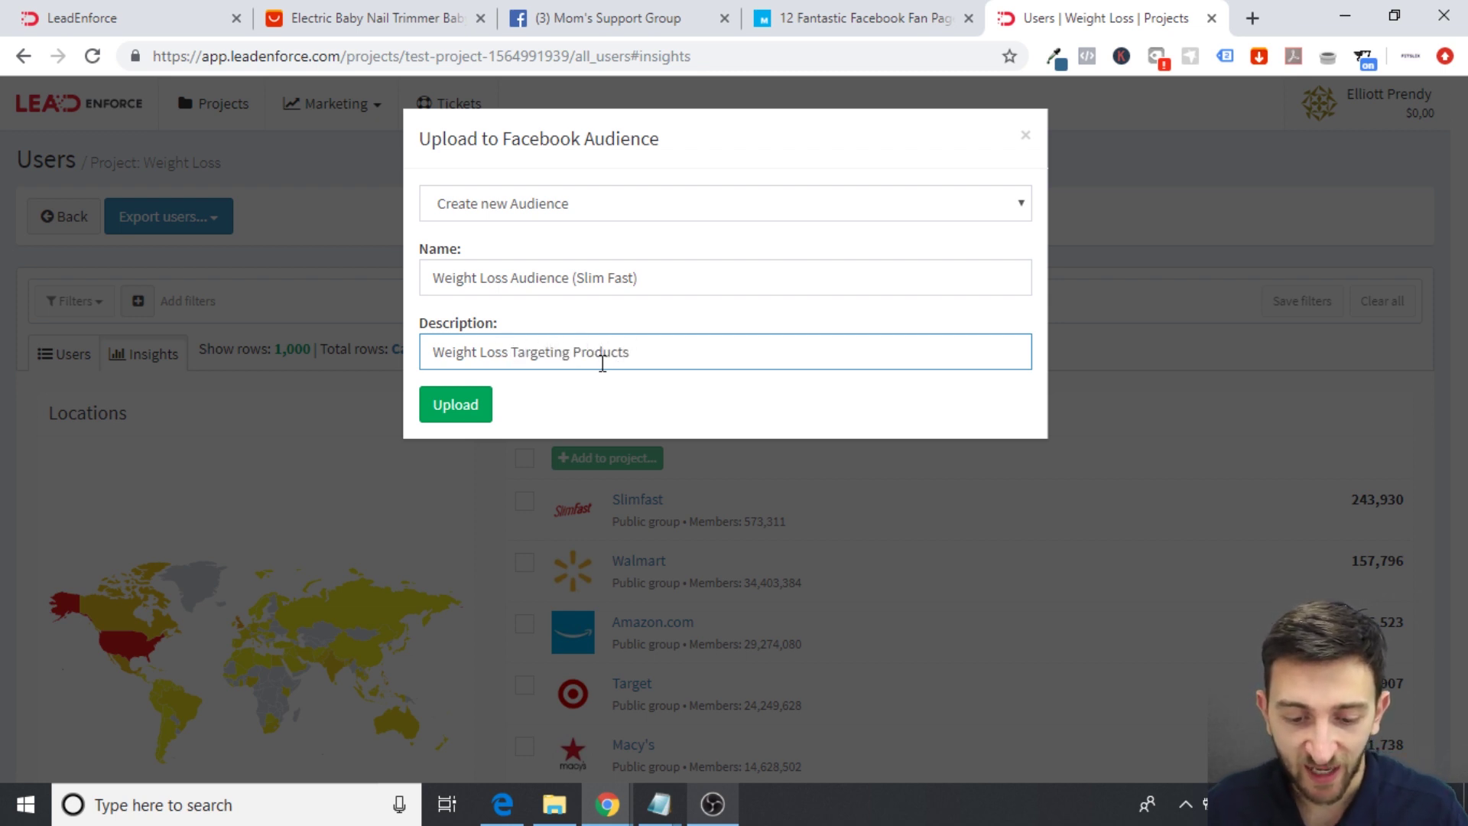
pyautogui.click(459, 403)
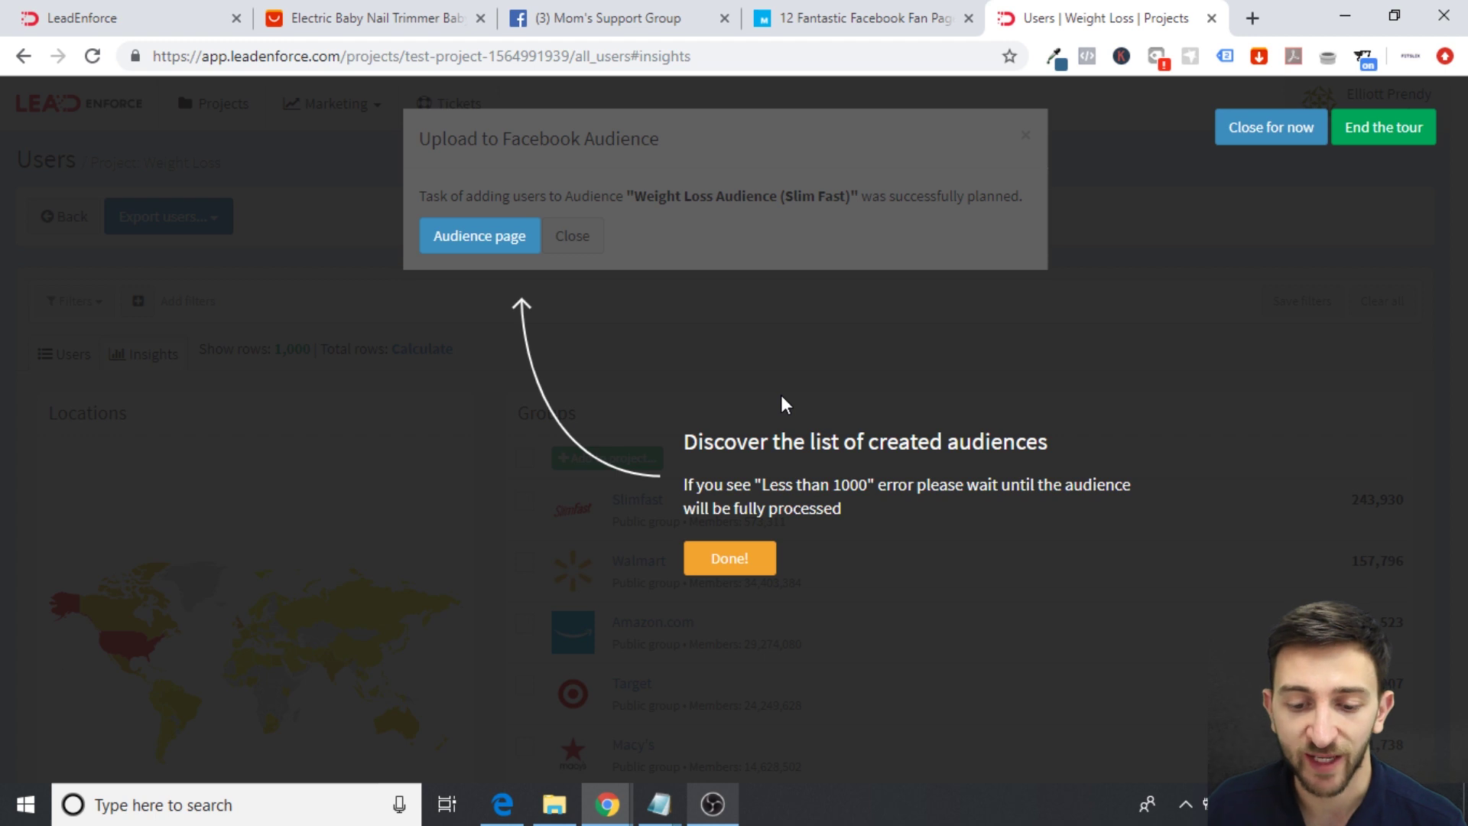
# - Go to the list of created audiences and open the sharing form for Weight Loss Audience (Slim Fast), dismissing the tour hints
pyautogui.click(756, 556)
pyautogui.click(472, 238)
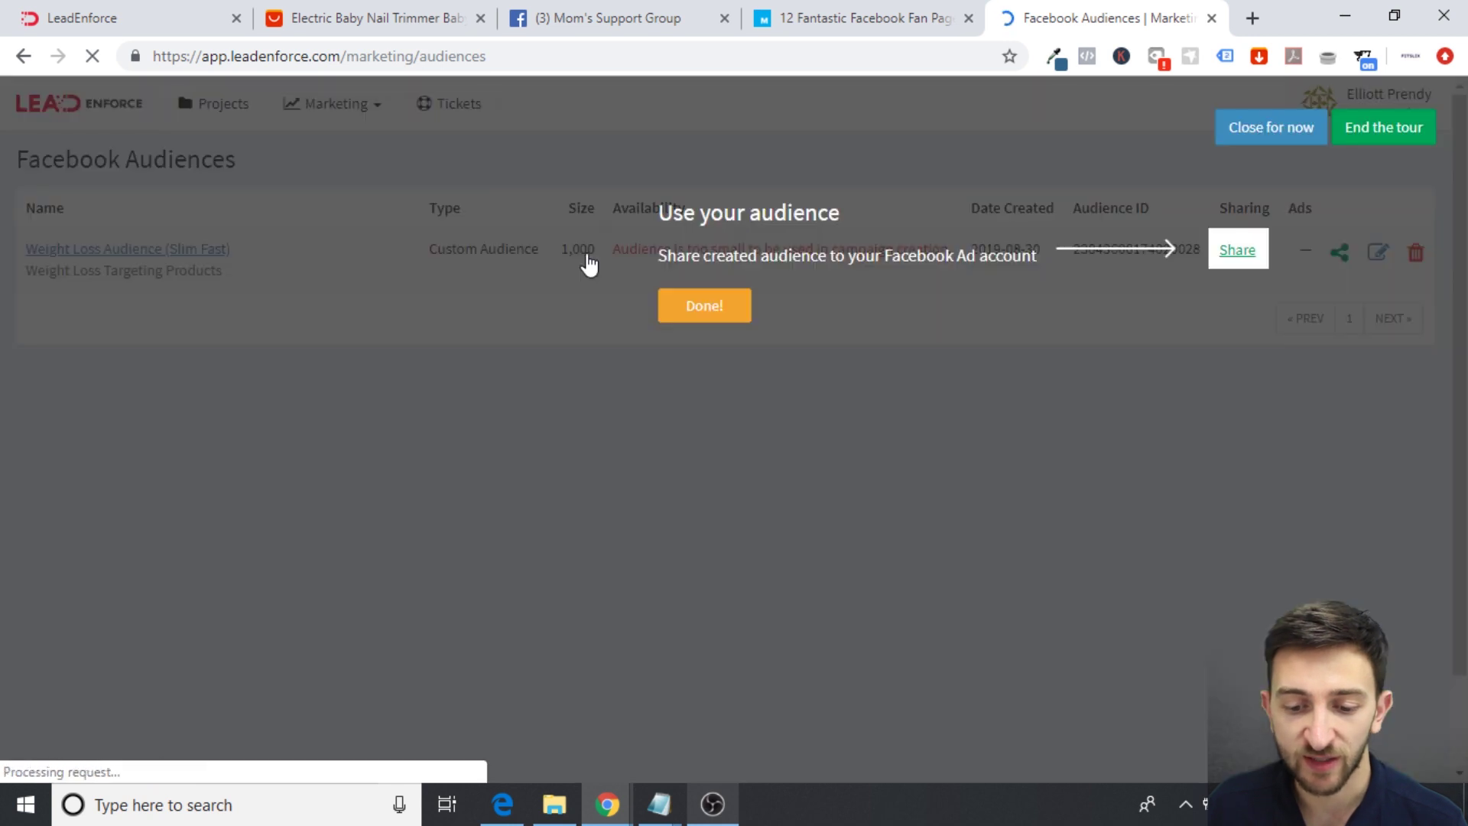
pyautogui.click(692, 315)
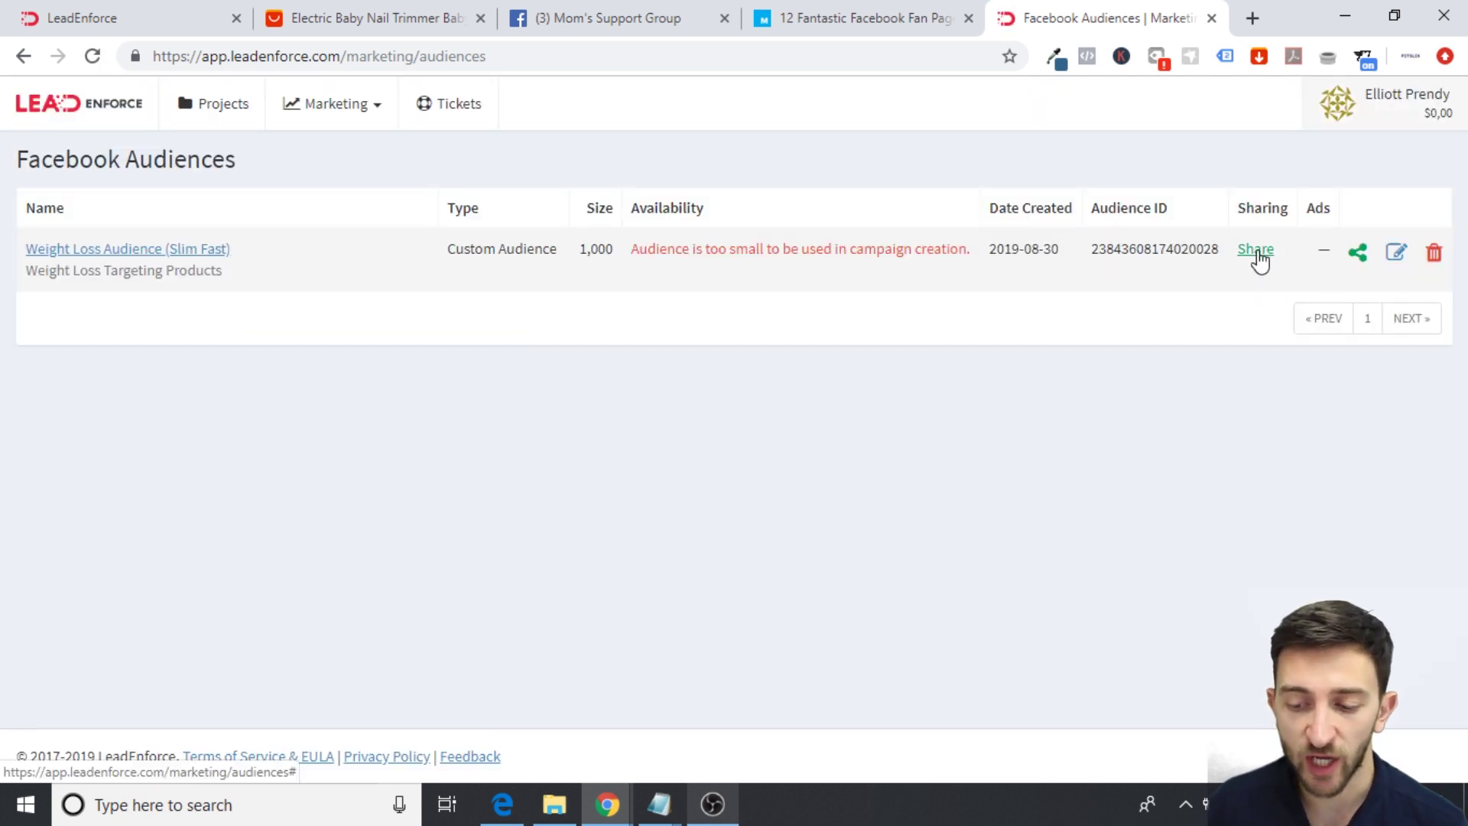
pyautogui.click(1259, 252)
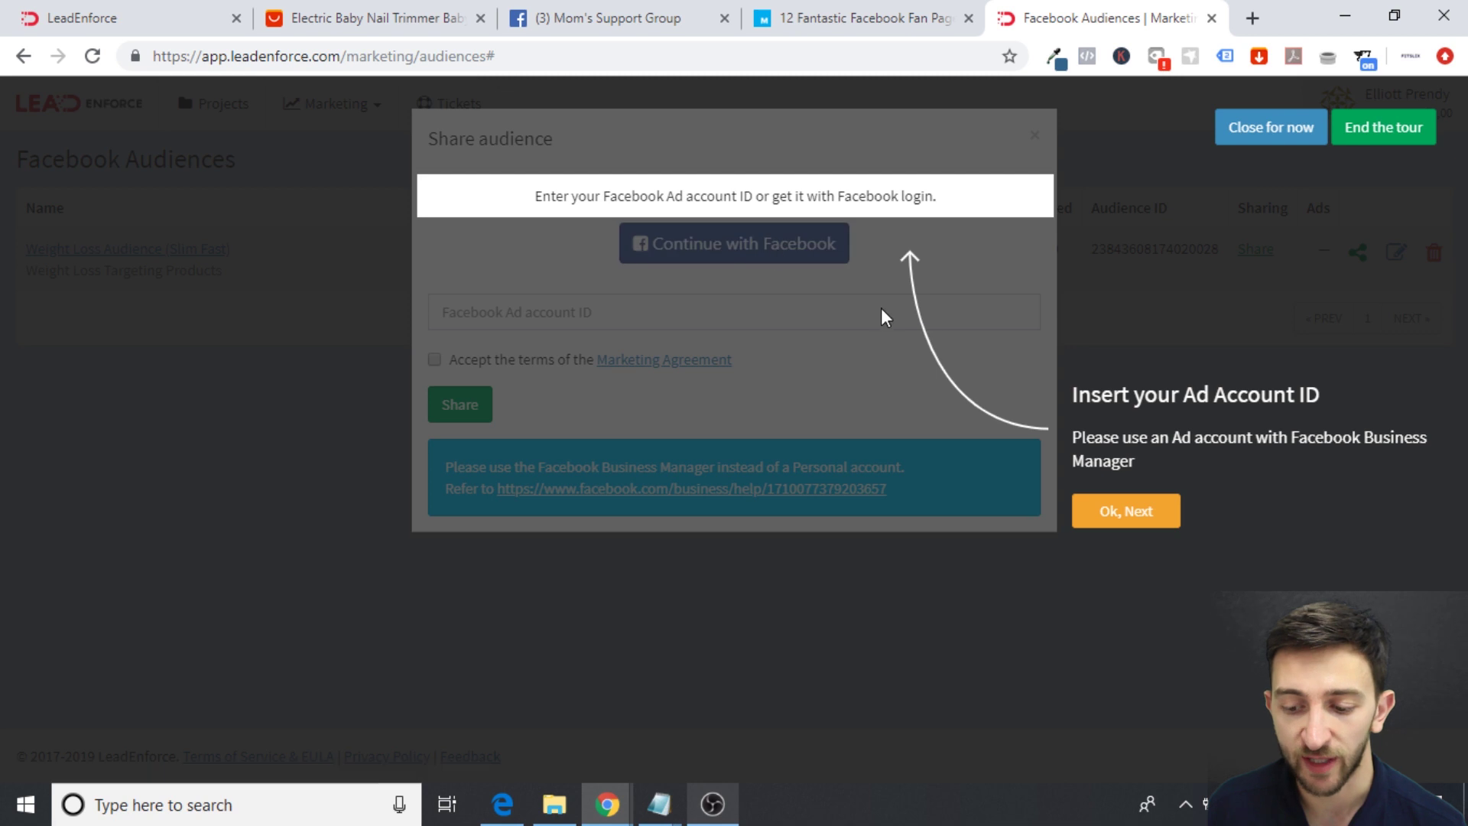
pyautogui.click(1124, 511)
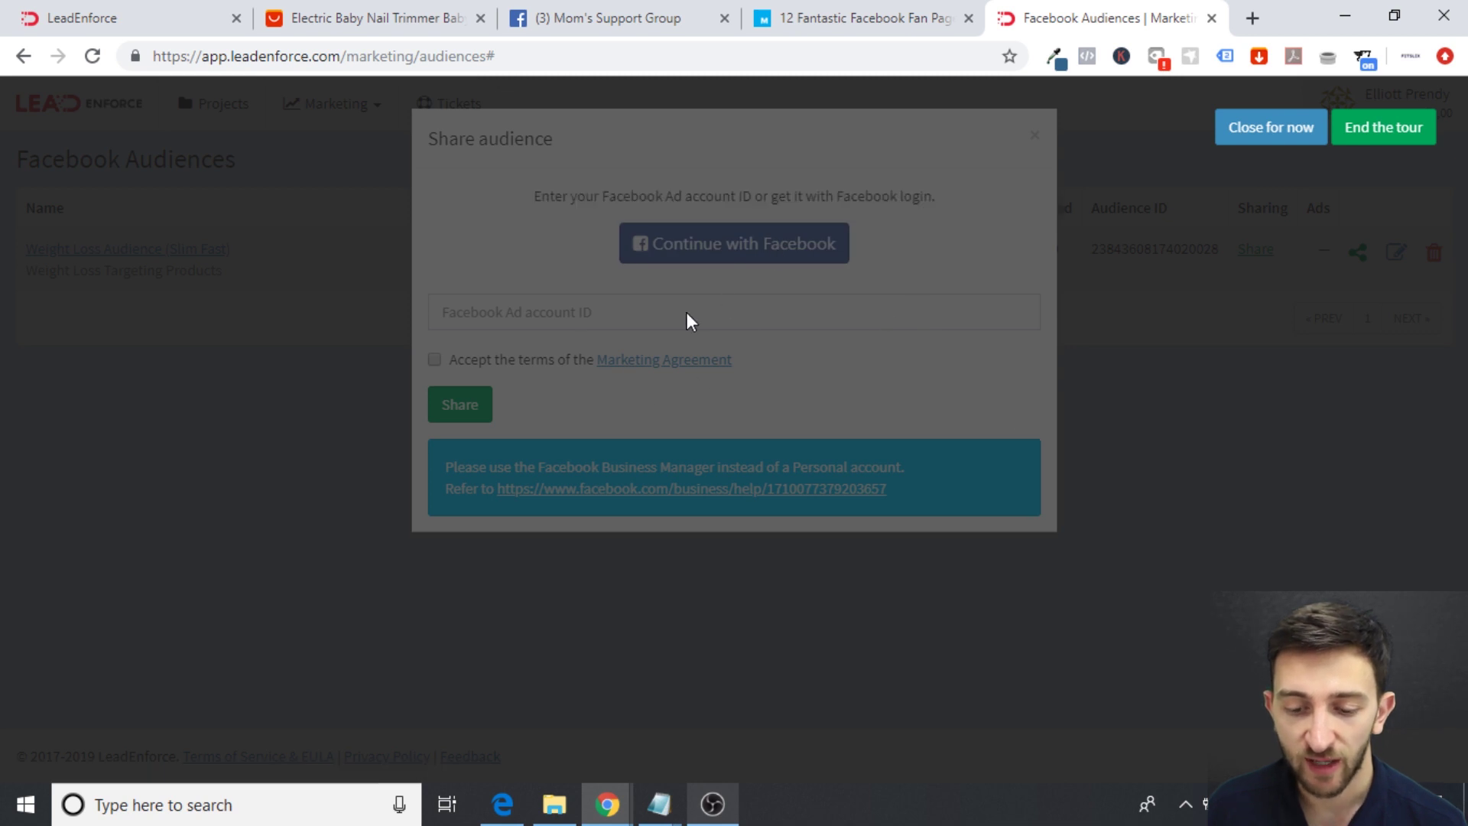
pyautogui.click(1276, 132)
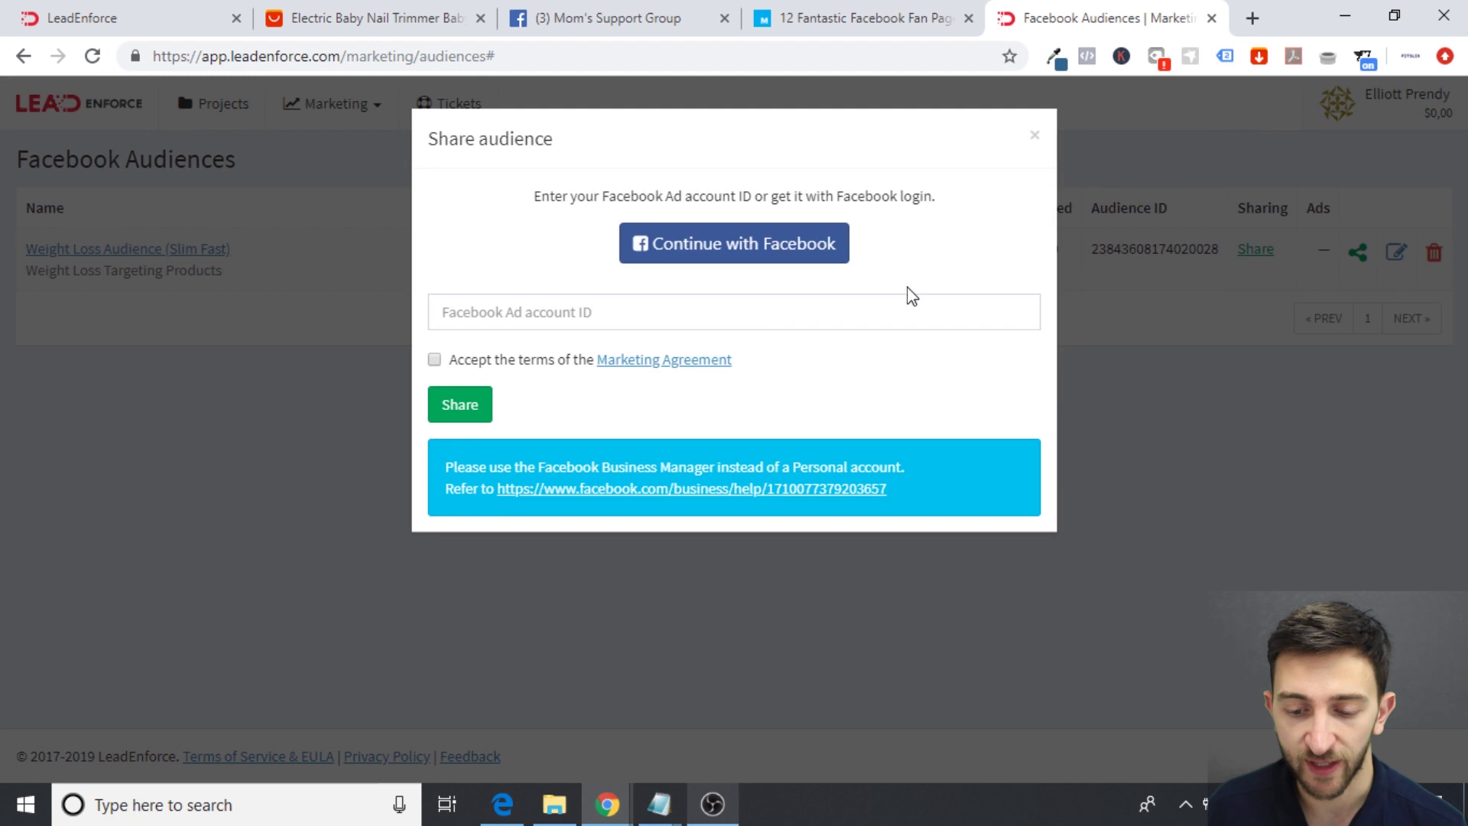
# - Connect the Facebook account to the sharing form and allow Dominator.online to manage ads and the business
pyautogui.click(704, 252)
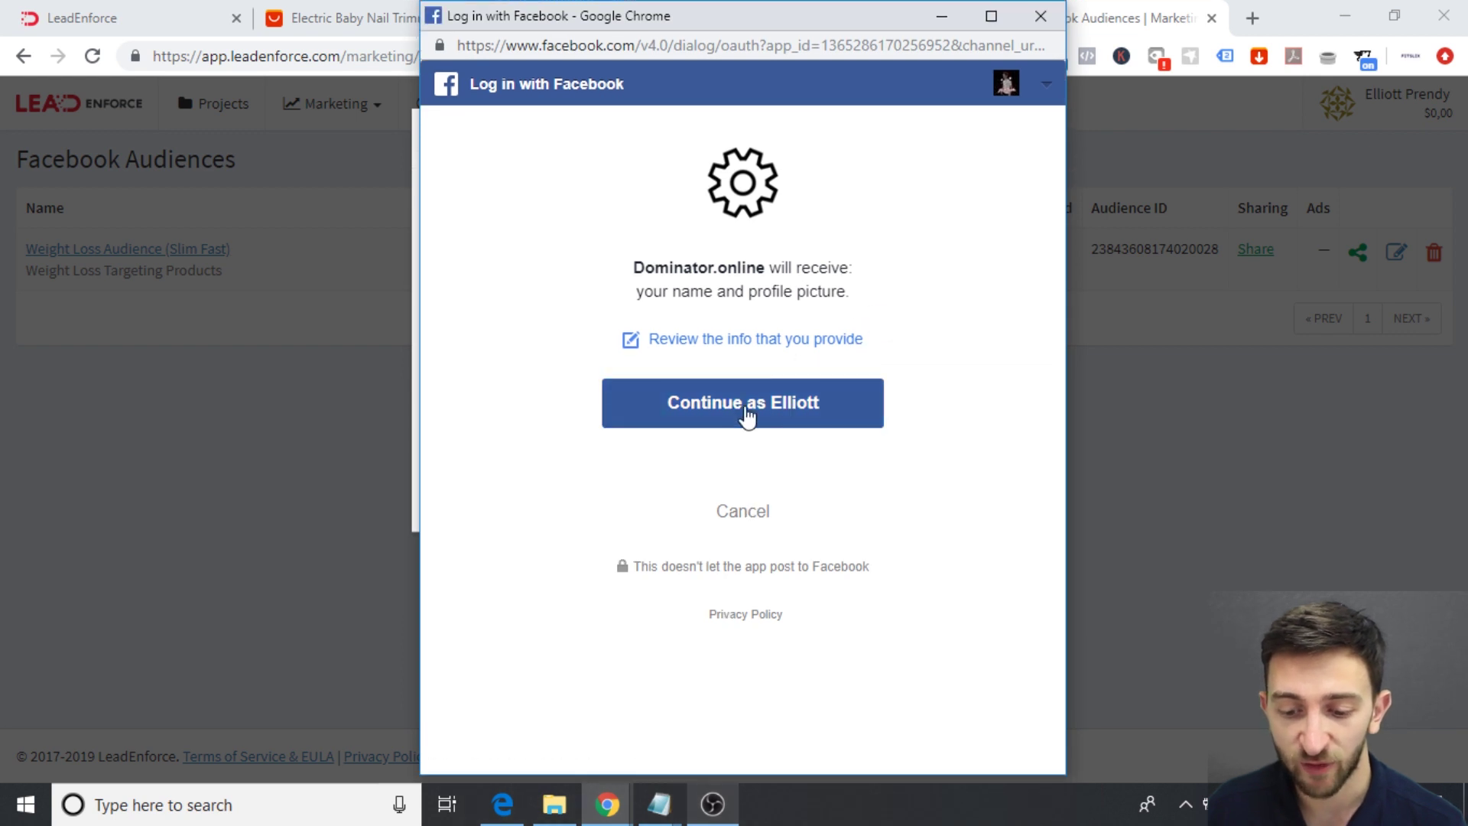
pyautogui.click(783, 410)
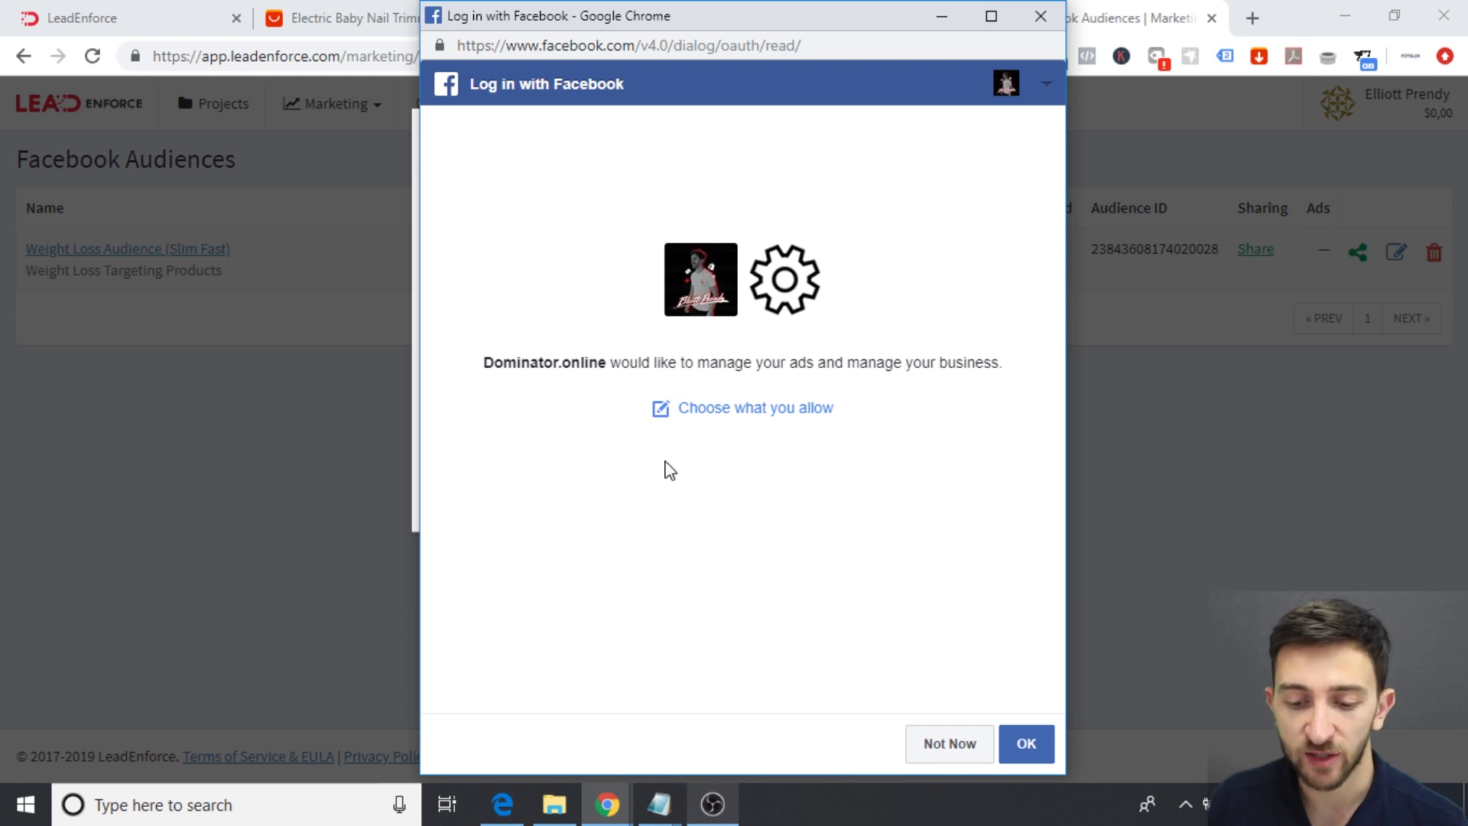
pyautogui.click(1026, 742)
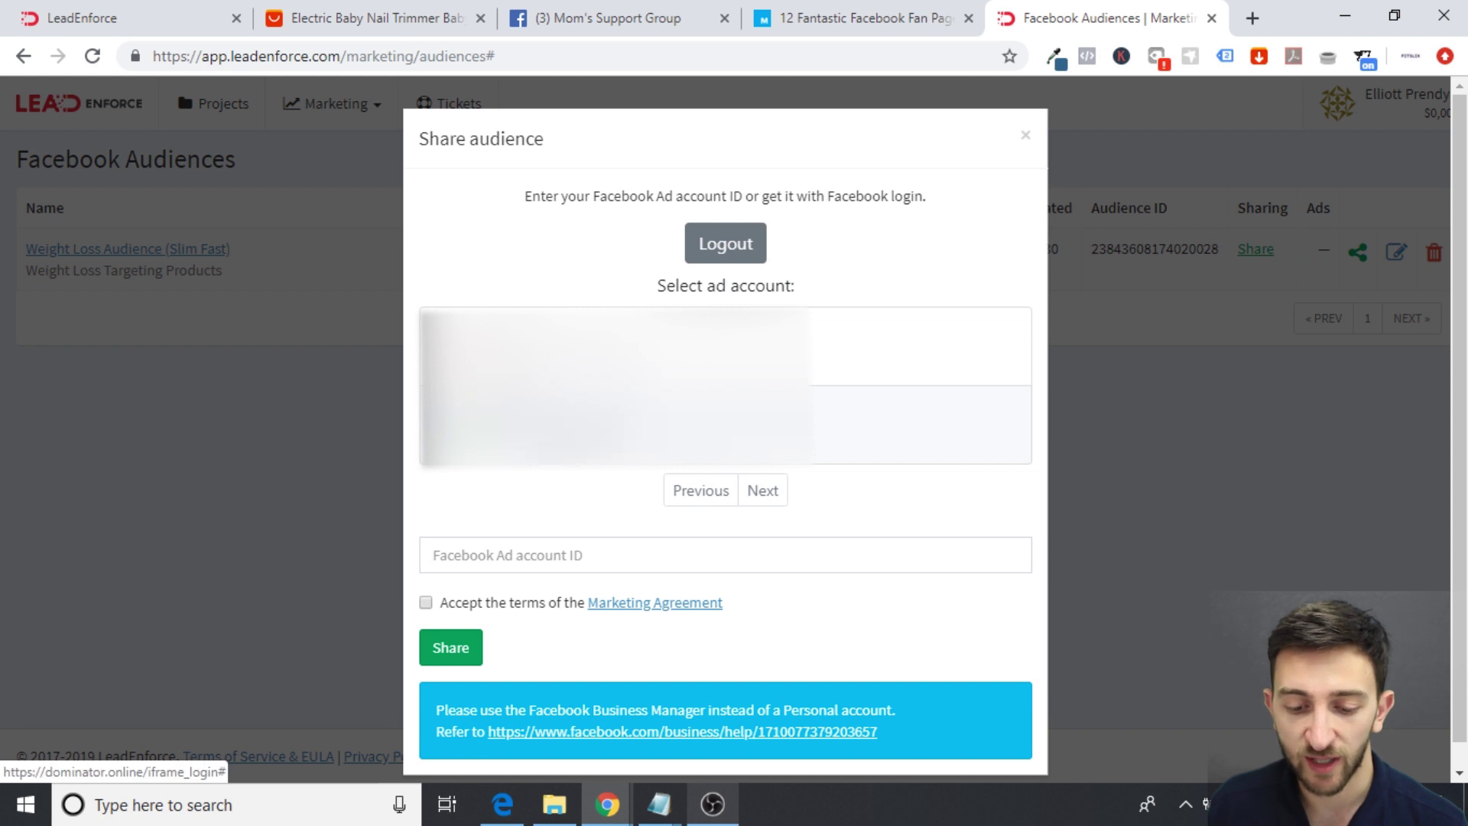
# - Select the second listed ad account, accept the Marketing Agreement and share the audience with it
pyautogui.click(528, 424)
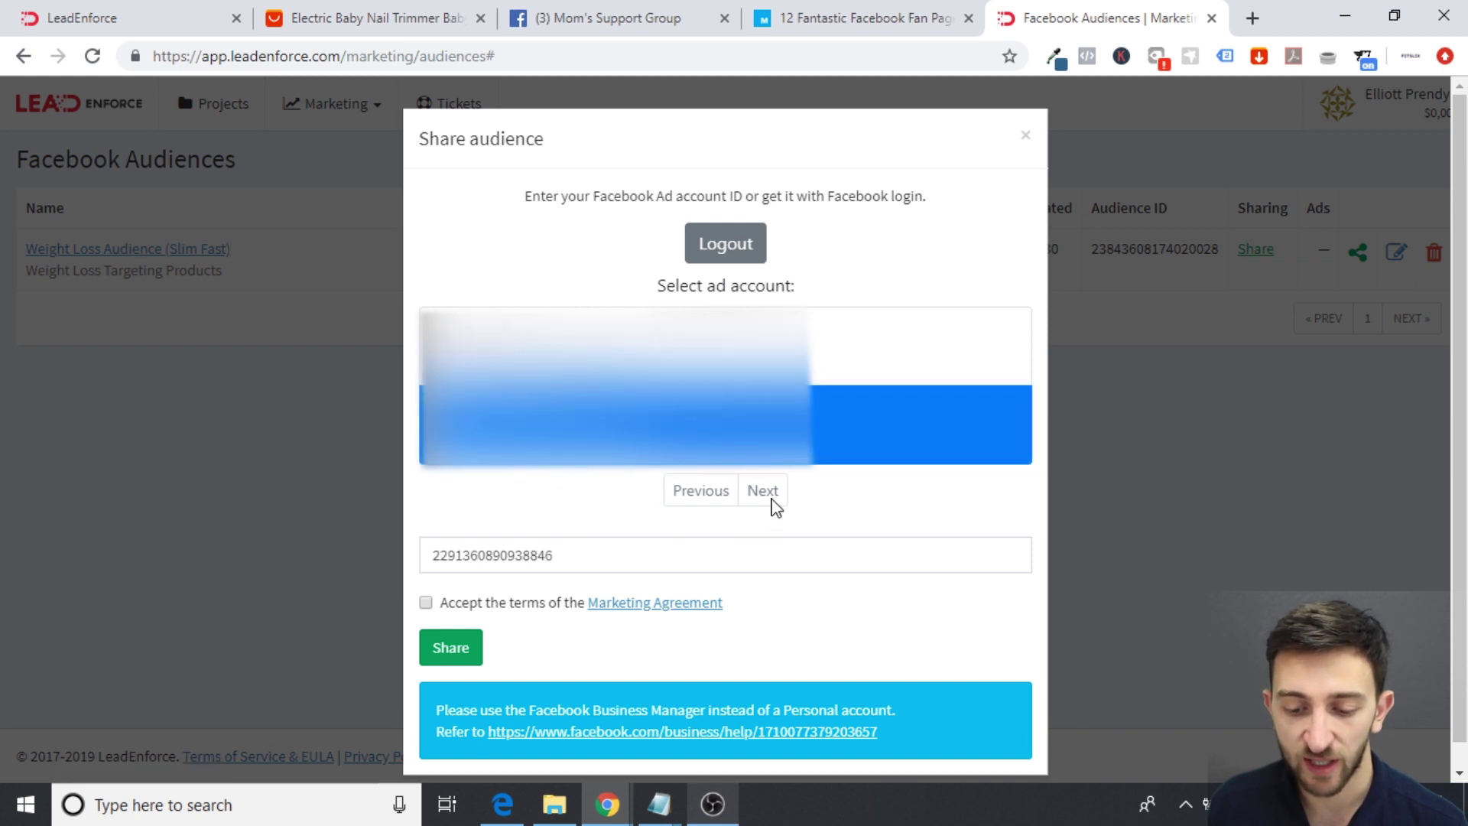
pyautogui.click(426, 603)
pyautogui.click(448, 647)
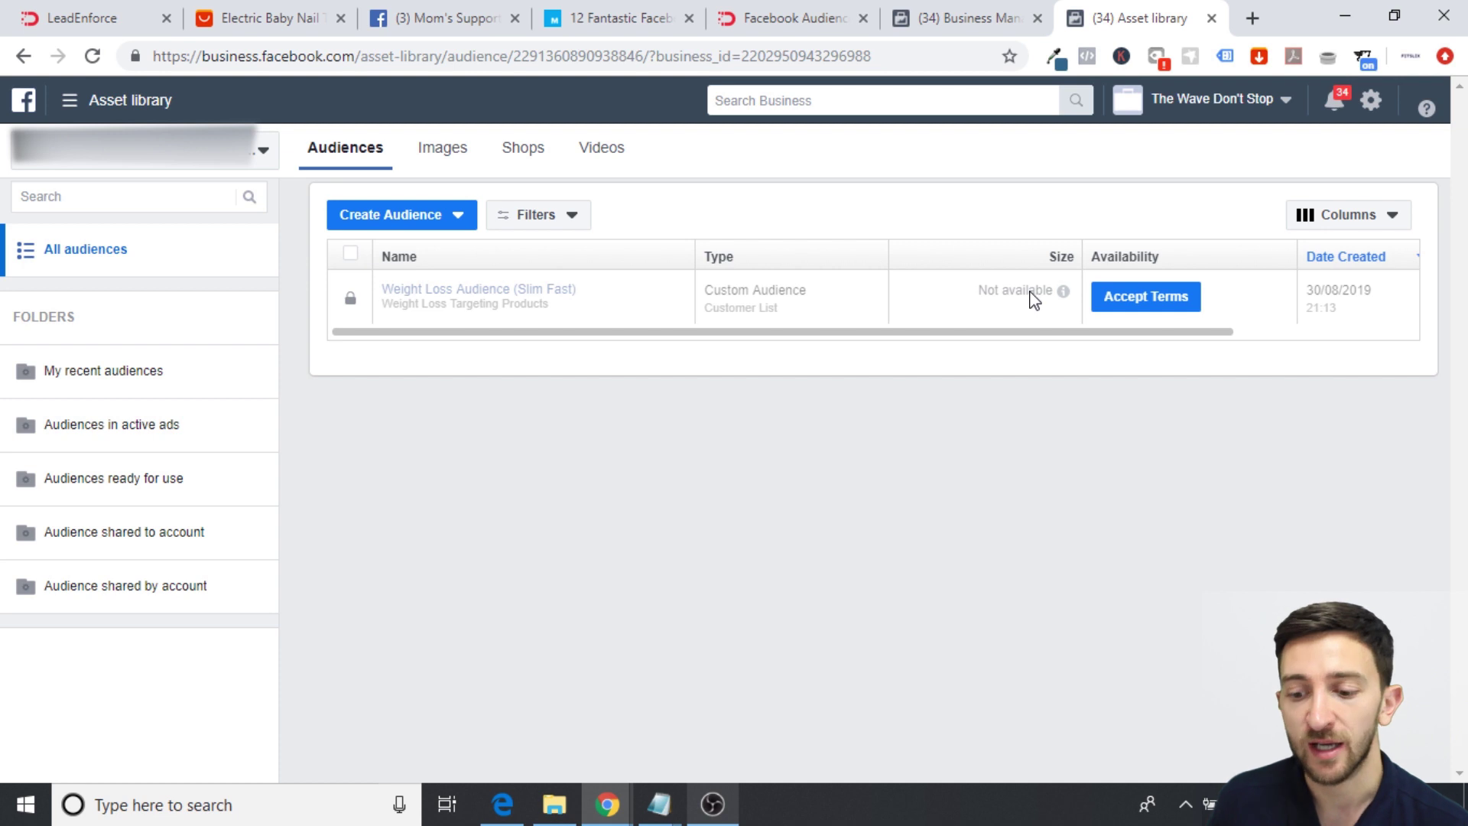
# - In Facebook's Asset library, accept the Custom Audience terms and shared audience responsibilities for Weight Loss Audience (Slim Fast), and close the confirmation
pyautogui.click(1127, 298)
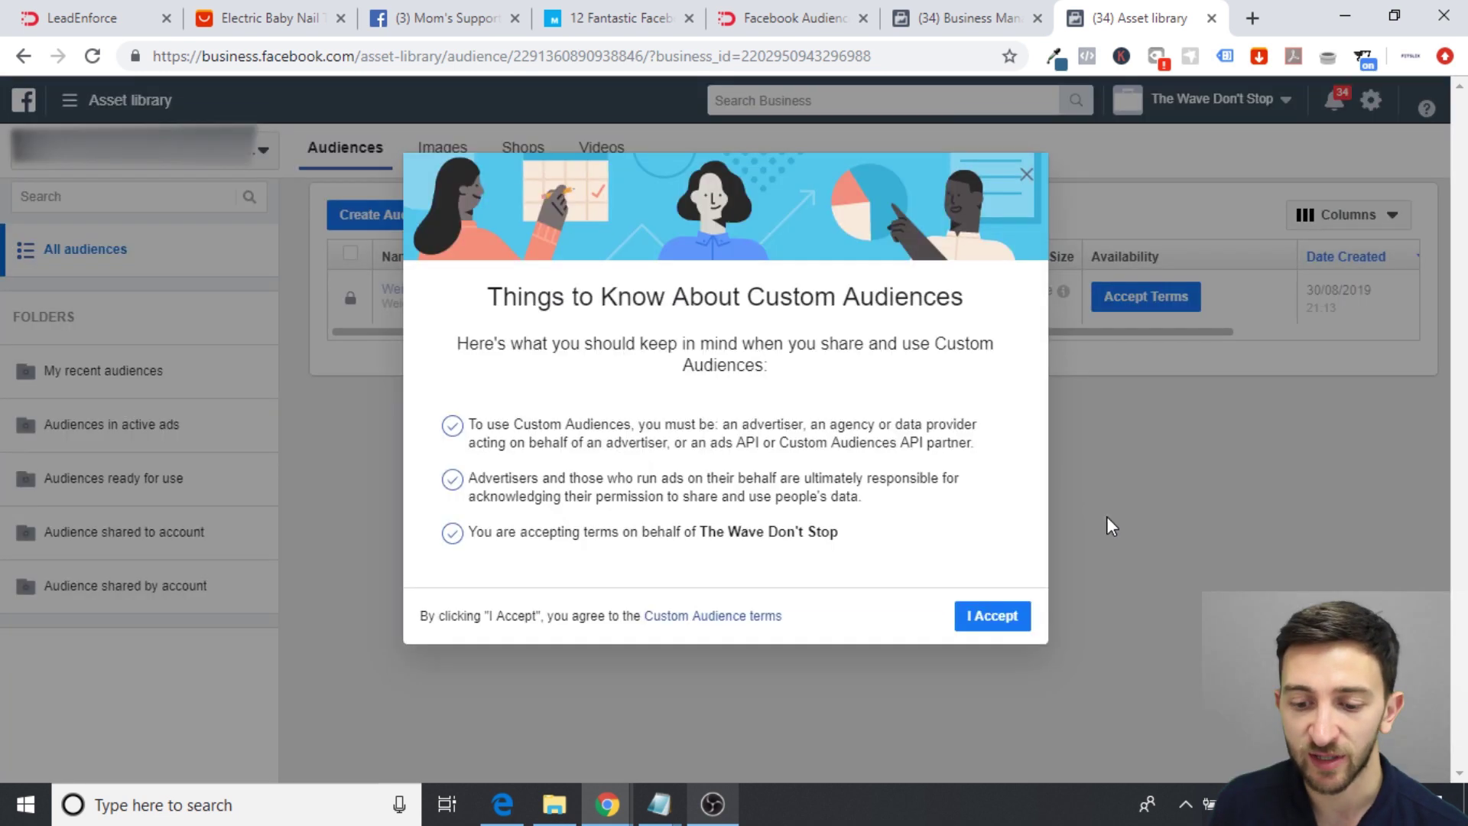
pyautogui.click(1004, 624)
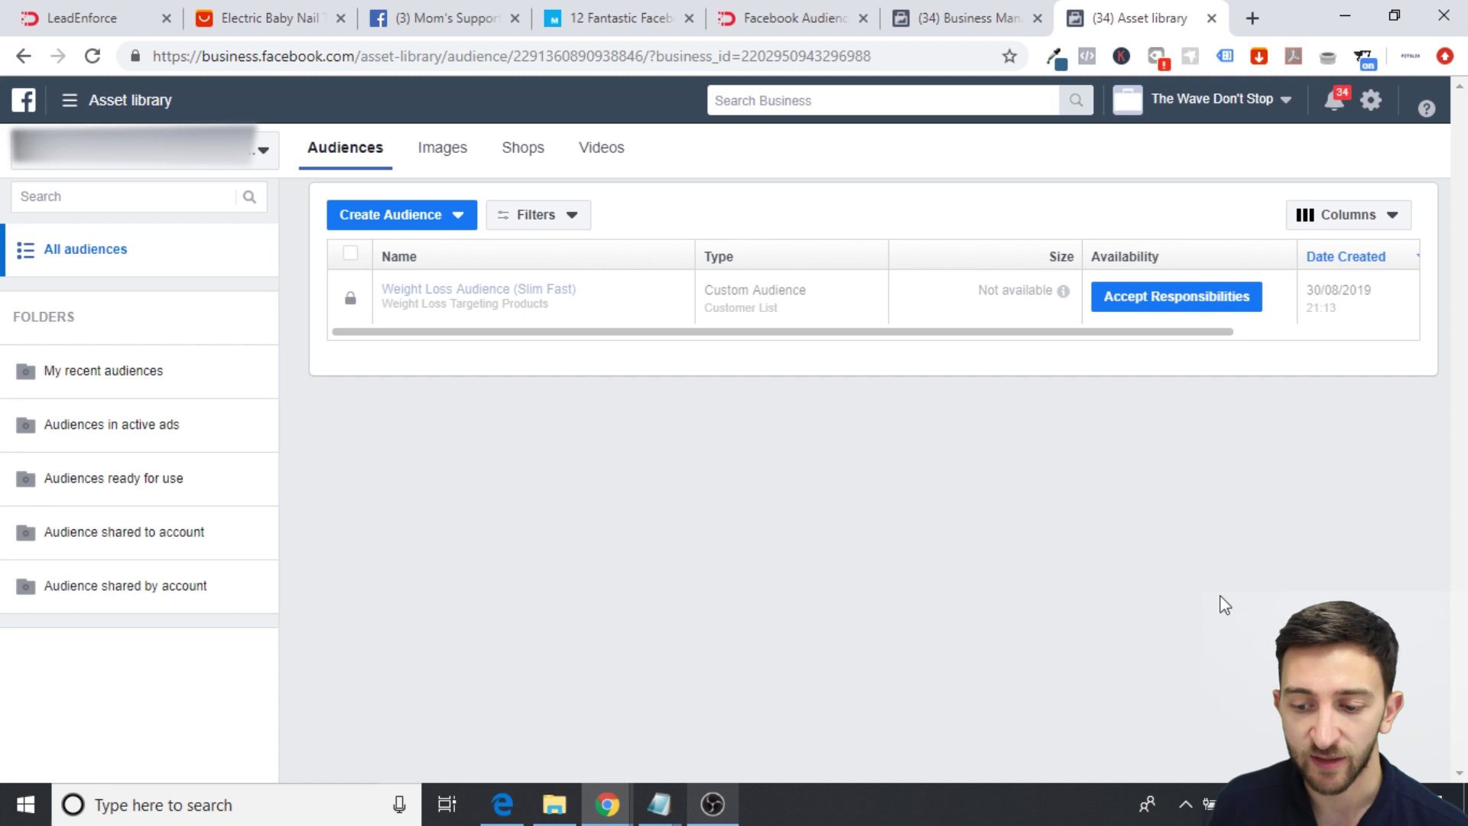
pyautogui.click(1155, 303)
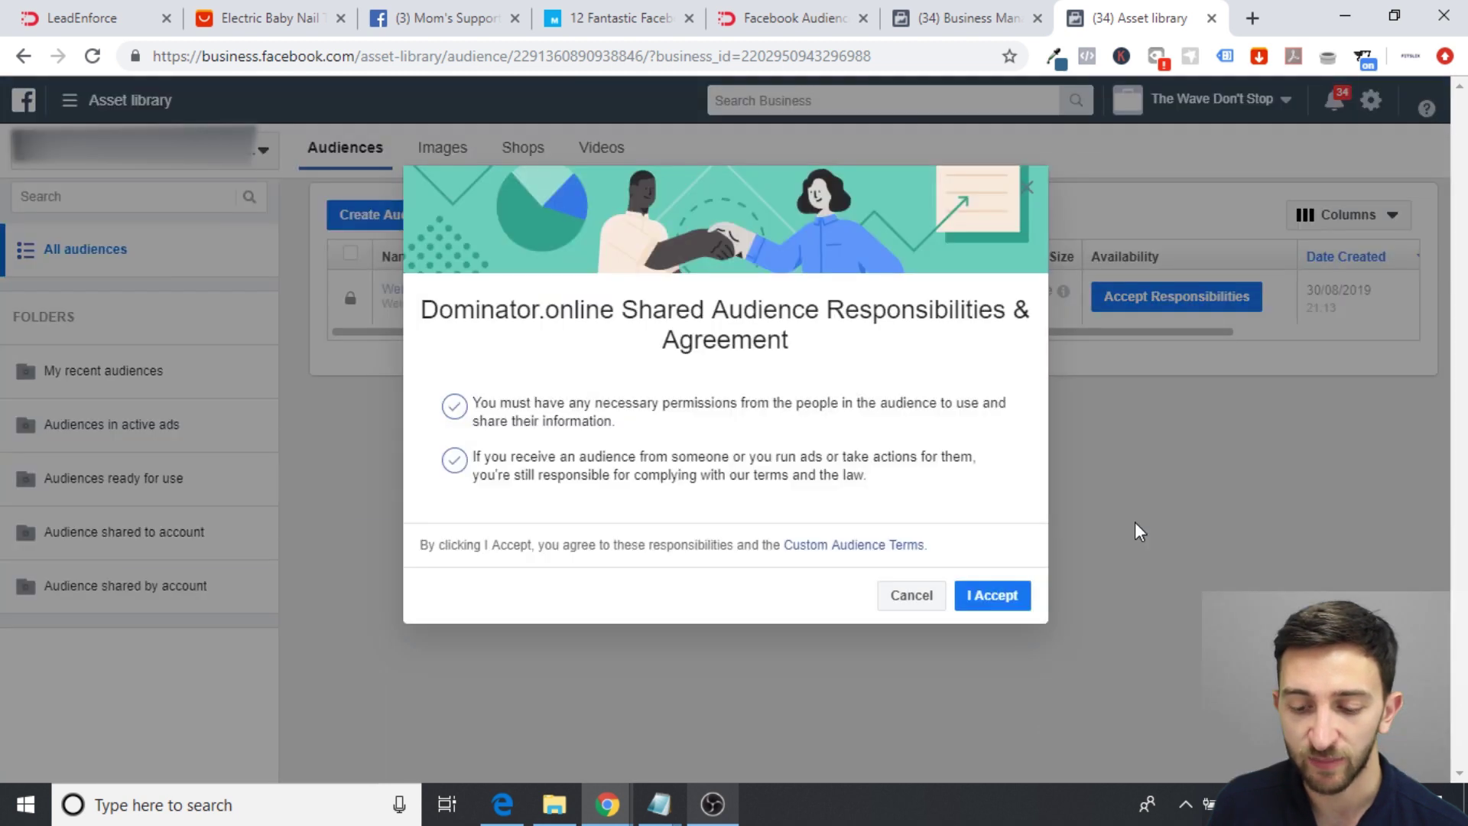
pyautogui.click(1002, 608)
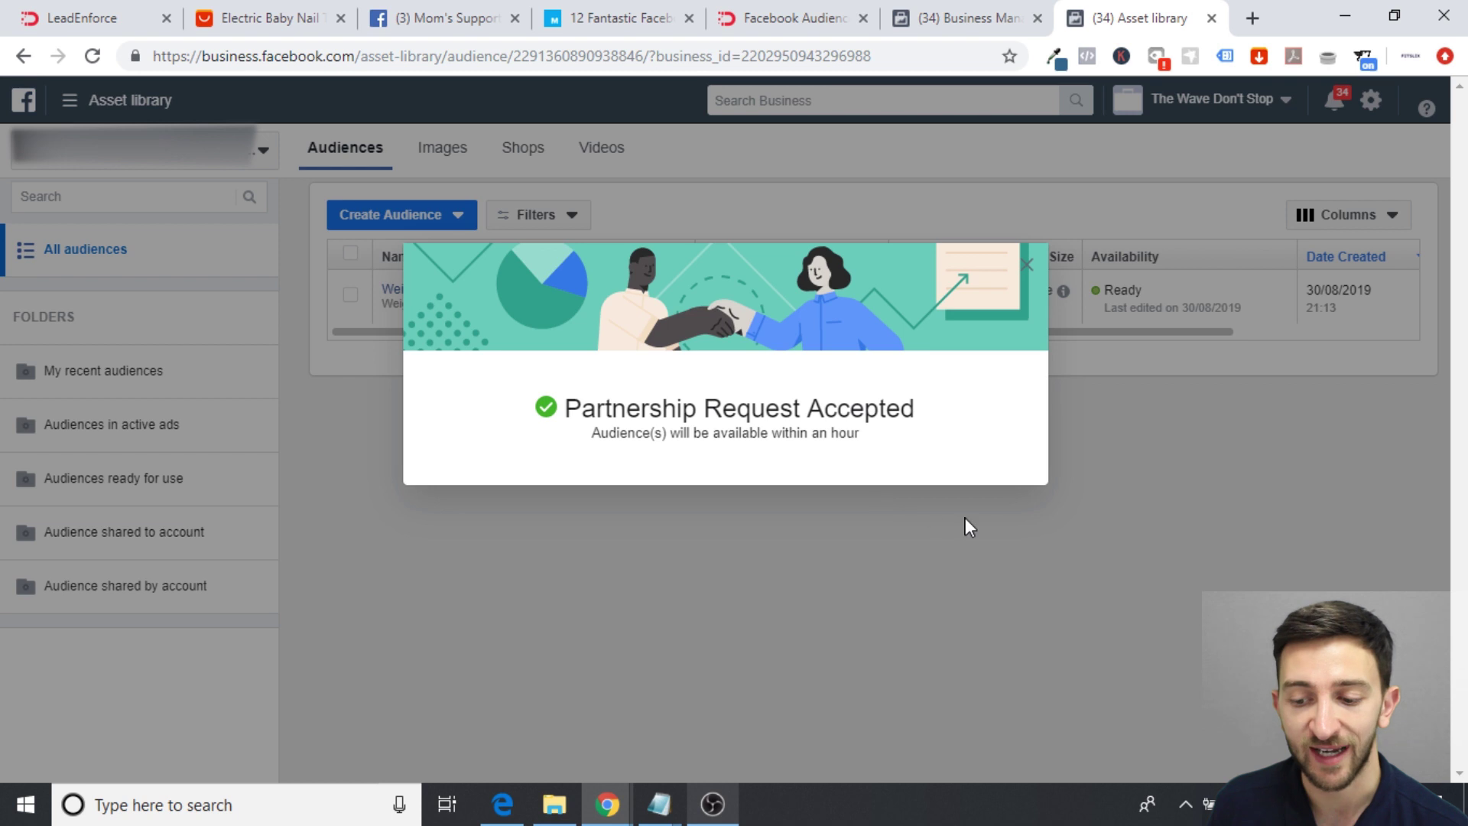
pyautogui.click(1028, 266)
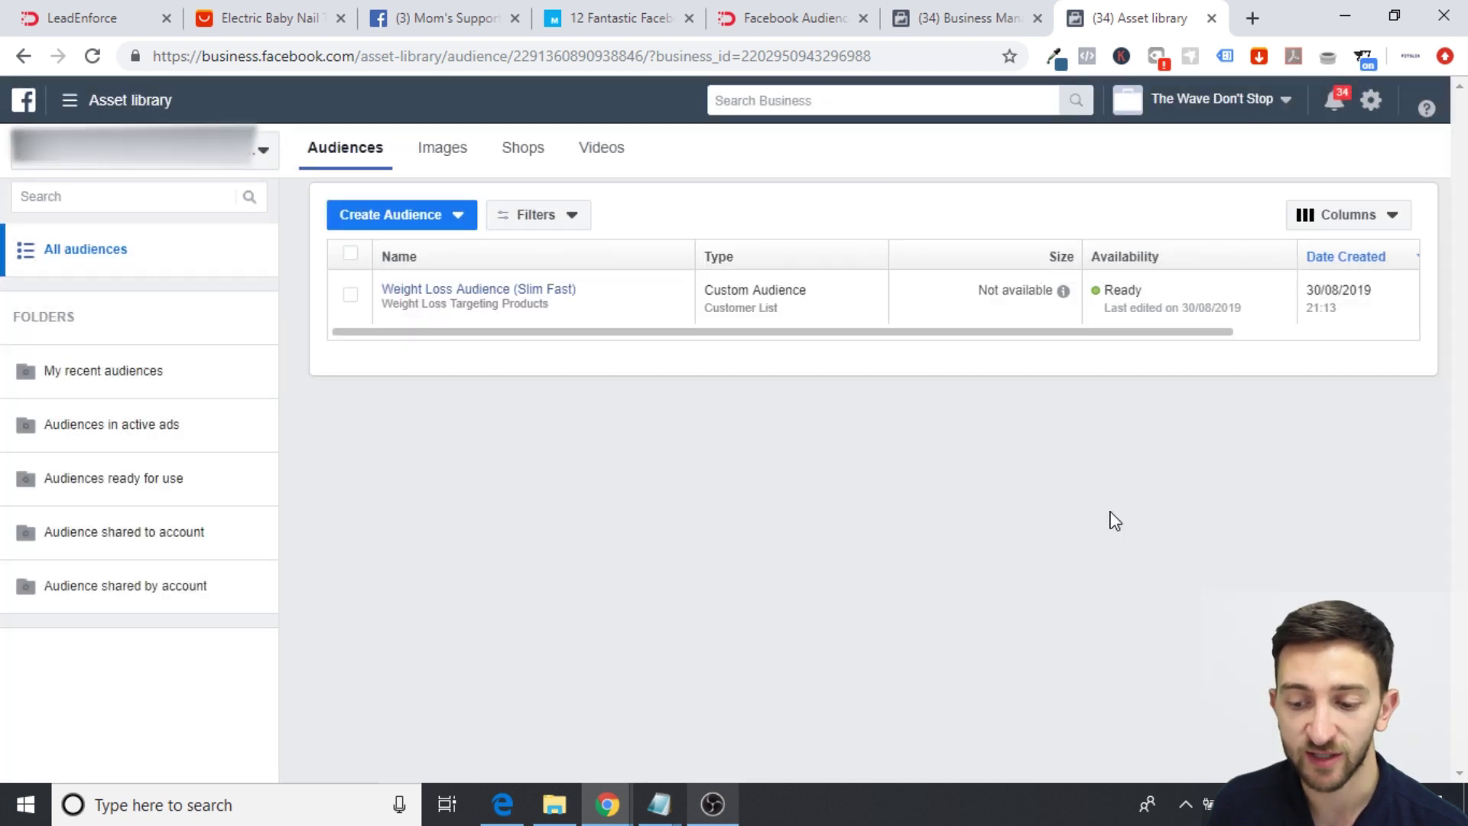